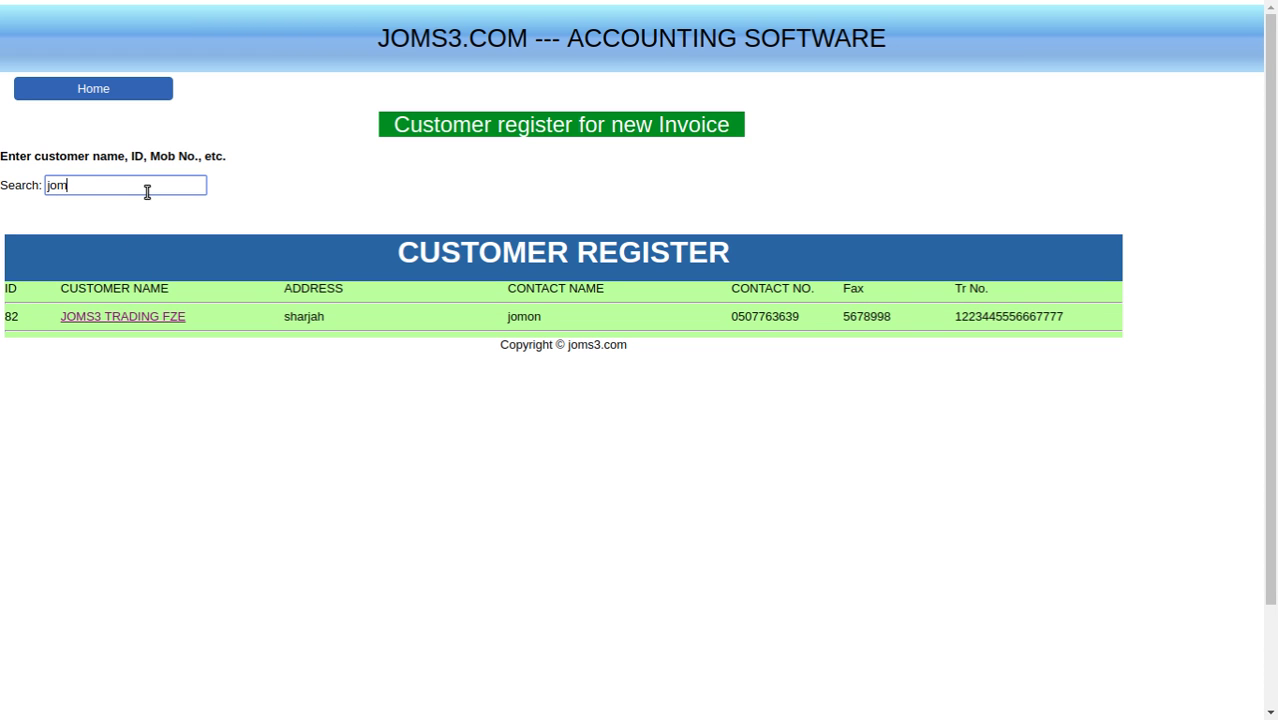
# - Replace the 'jom' search with 05077 to filter the customer register to JOMS3 TRADING FZE
pyautogui.click(128, 320)
pyautogui.moveTo(77, 184); pyautogui.dragTo(2, 184)
pyautogui.write('05077')
# - Start a new invoice for JOMS3 TRADING FZE dated 01/07/2018
pyautogui.click(89, 316)
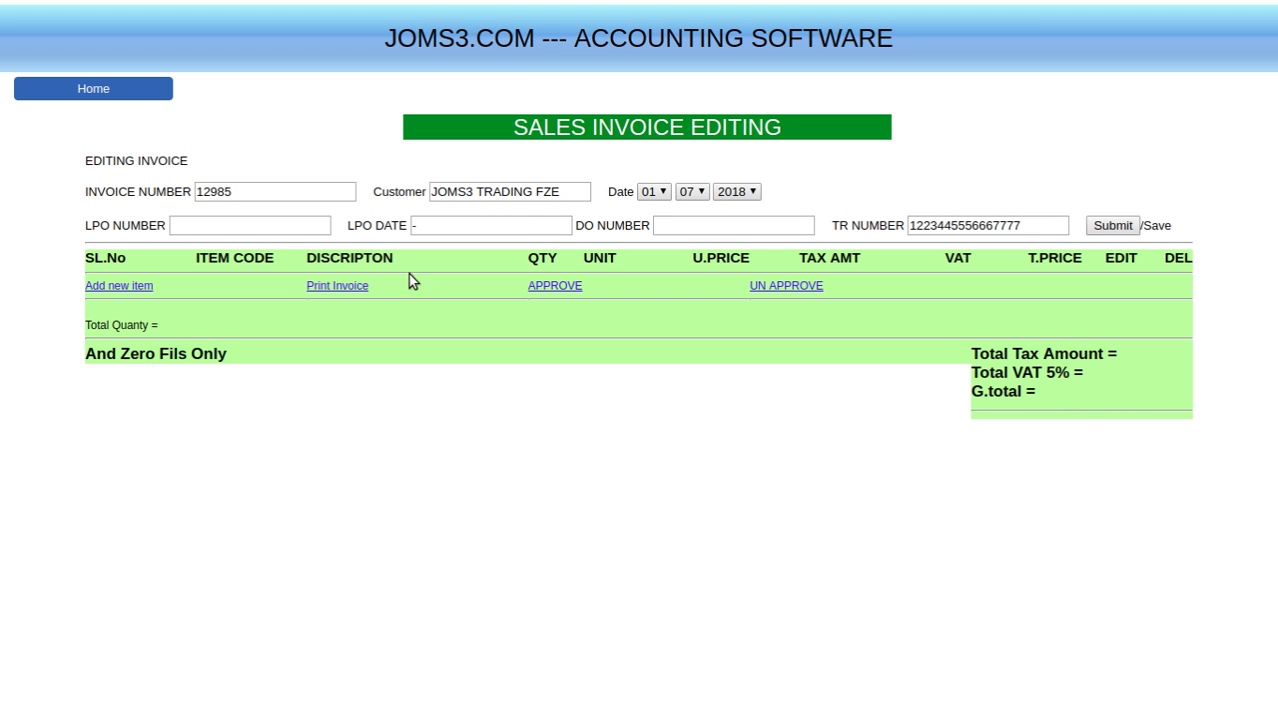
pyautogui.click(664, 191)
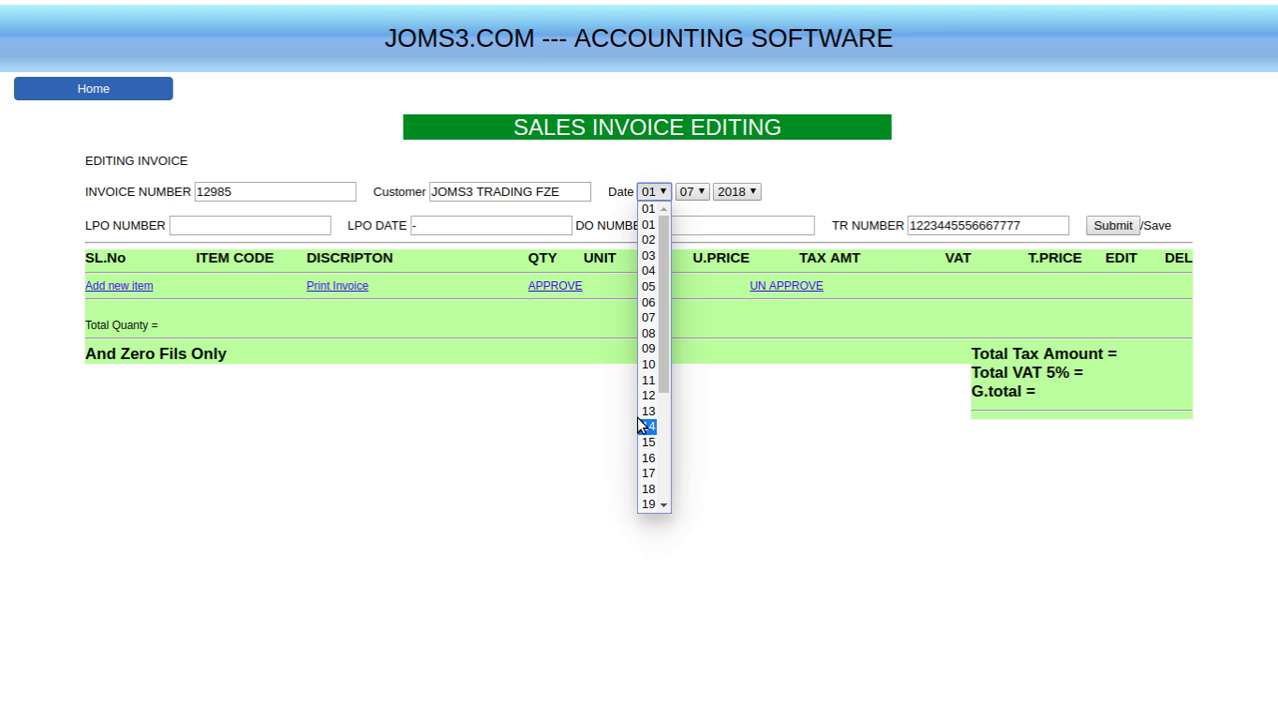
pyautogui.click(752, 463)
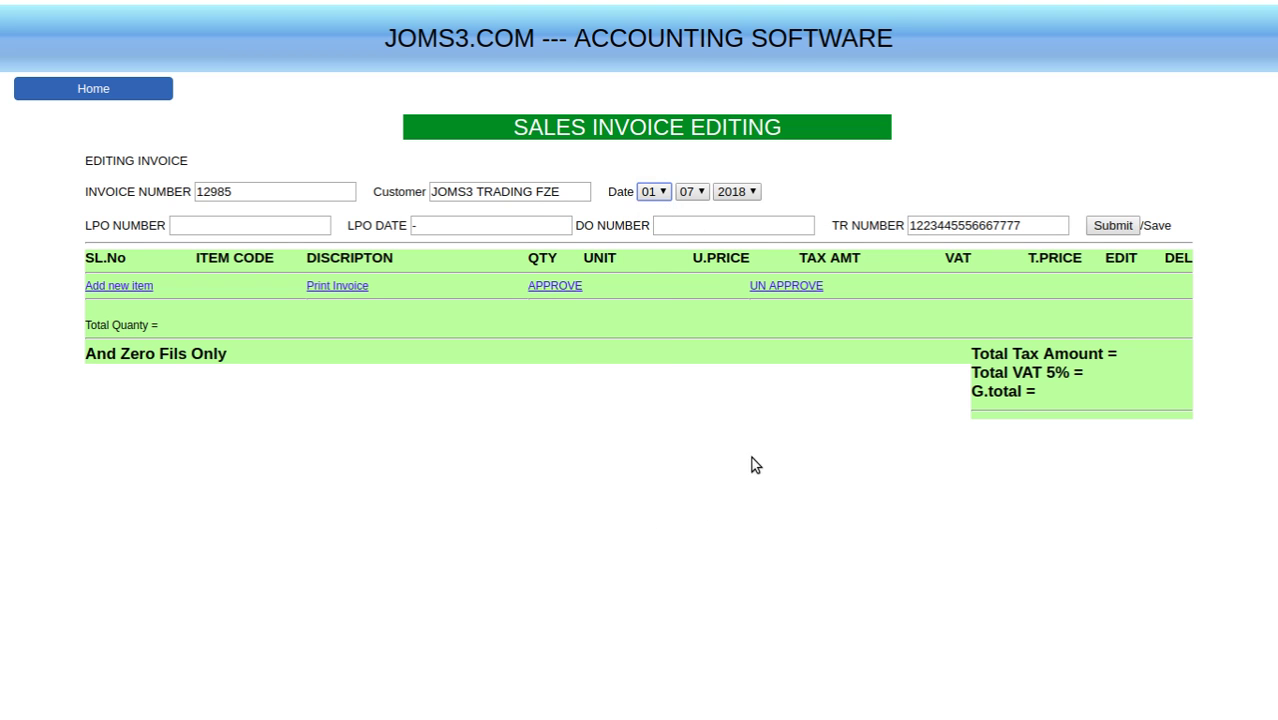
pyautogui.click(699, 191)
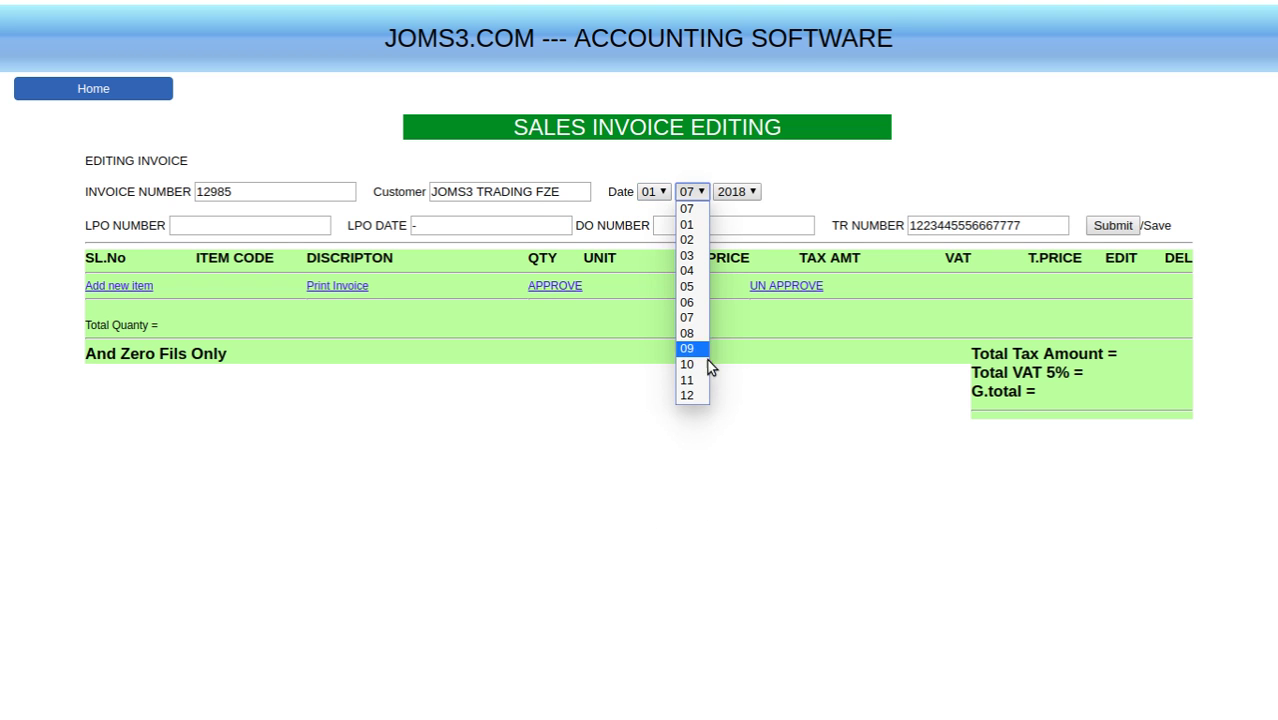
pyautogui.click(755, 191)
pyautogui.click(755, 191)
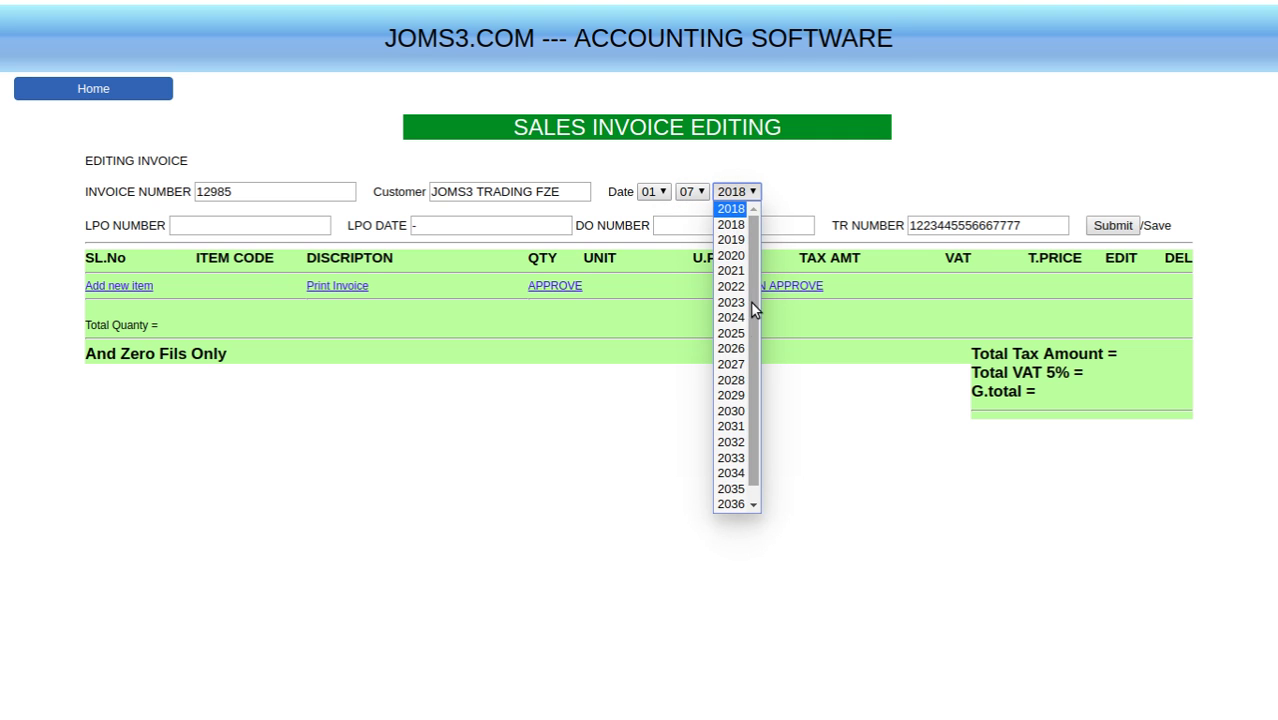
pyautogui.click(699, 417)
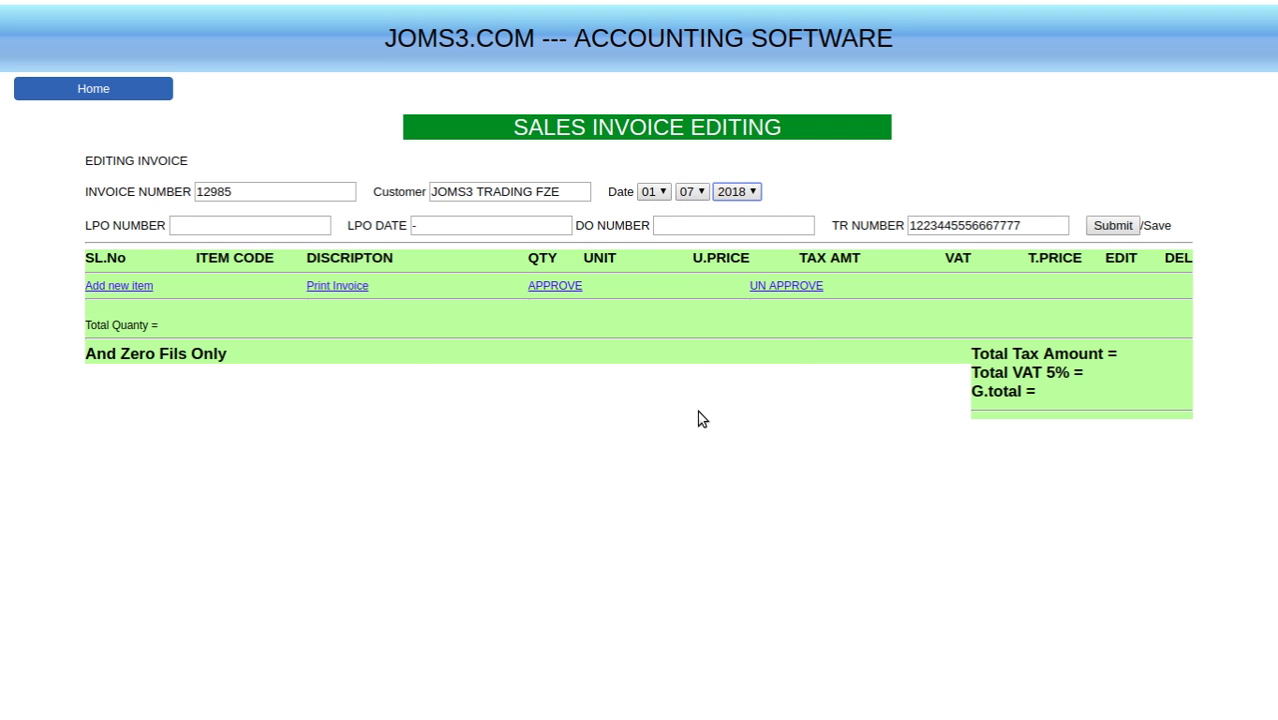
# - Enter LPO number 1234 and DO number 3456, leave LPO date as a dash, and submit the header
pyautogui.click(213, 222)
pyautogui.write('123')
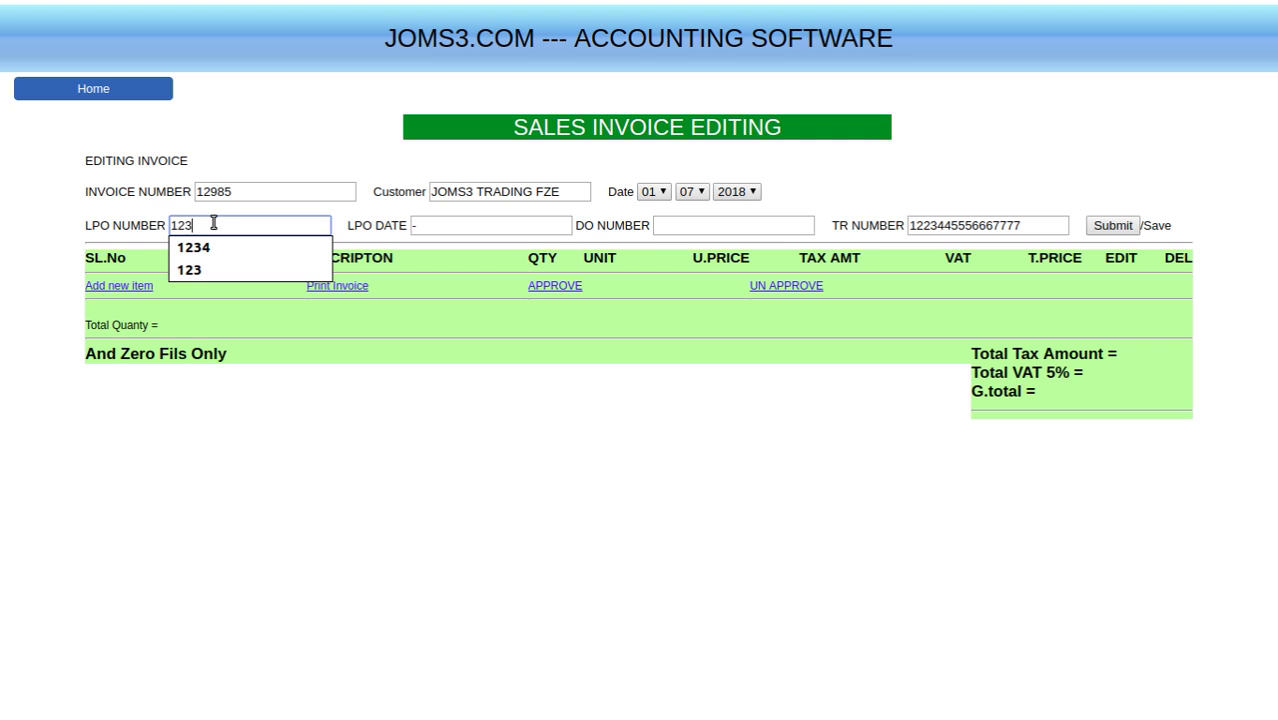
pyautogui.write('4')
pyautogui.click(470, 466)
pyautogui.moveTo(438, 228); pyautogui.dragTo(363, 229)
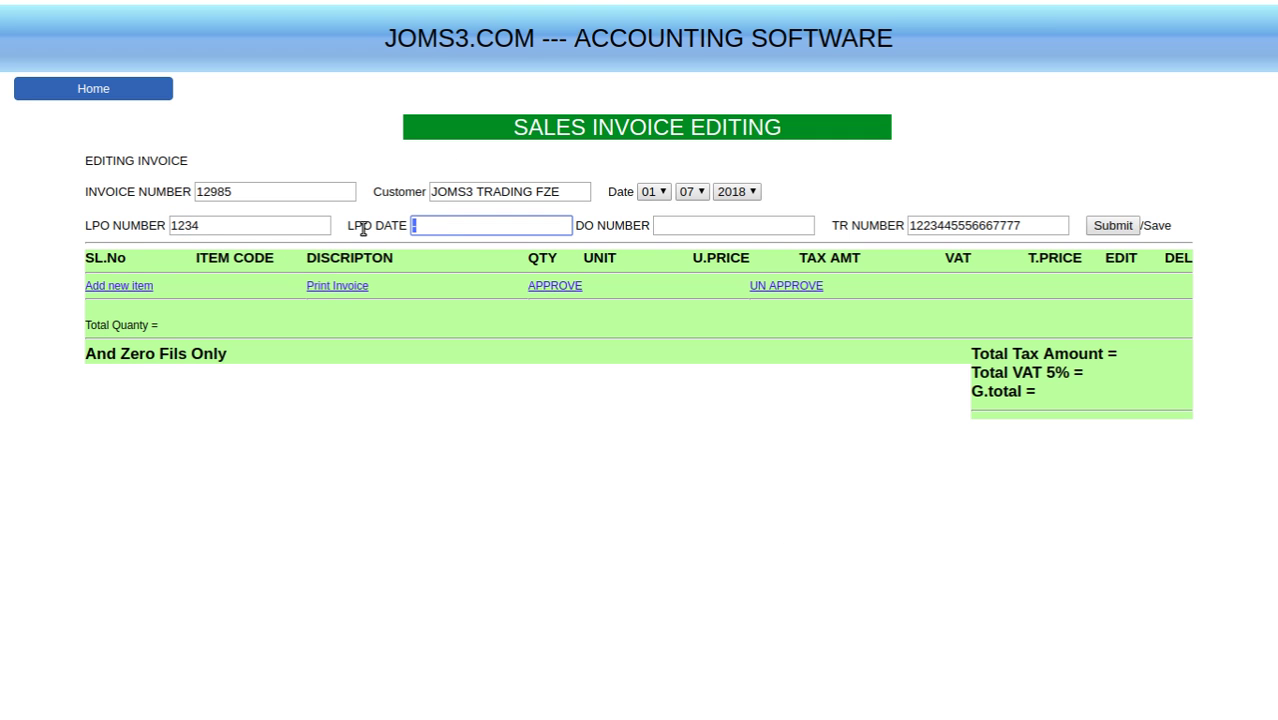
pyautogui.click(442, 226)
pyautogui.click(686, 226)
pyautogui.write('3456')
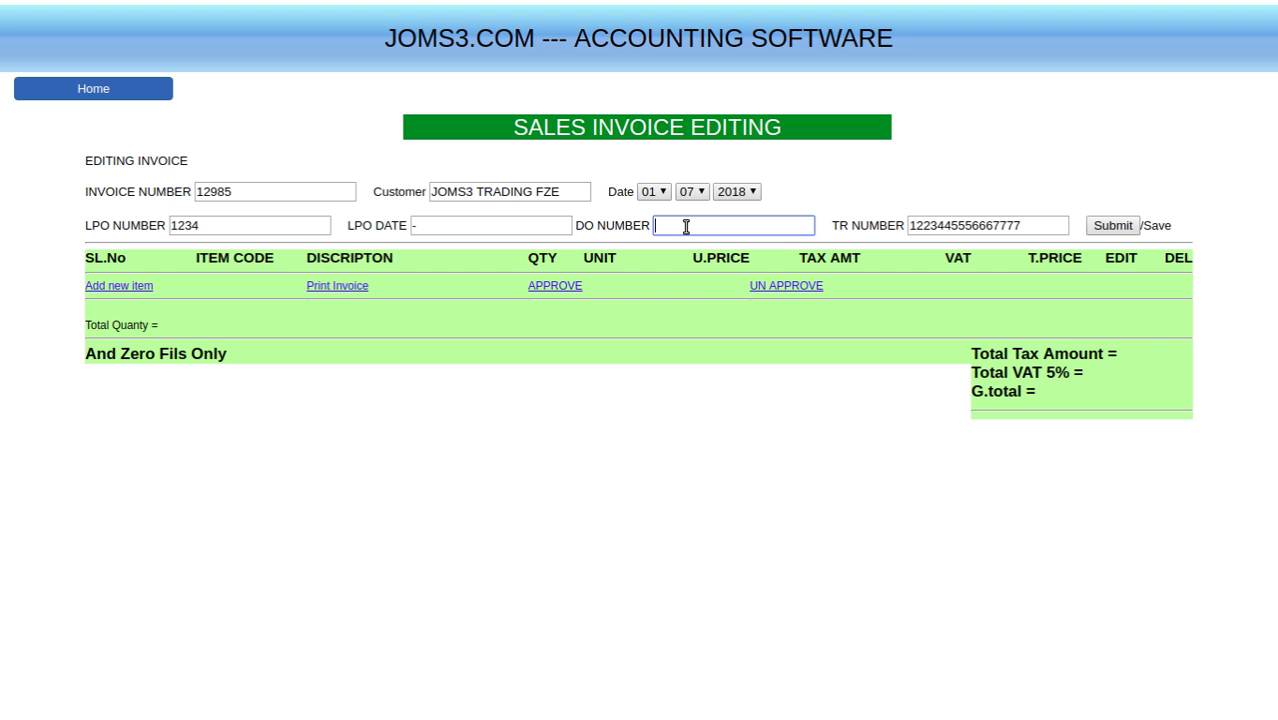
pyautogui.click(765, 434)
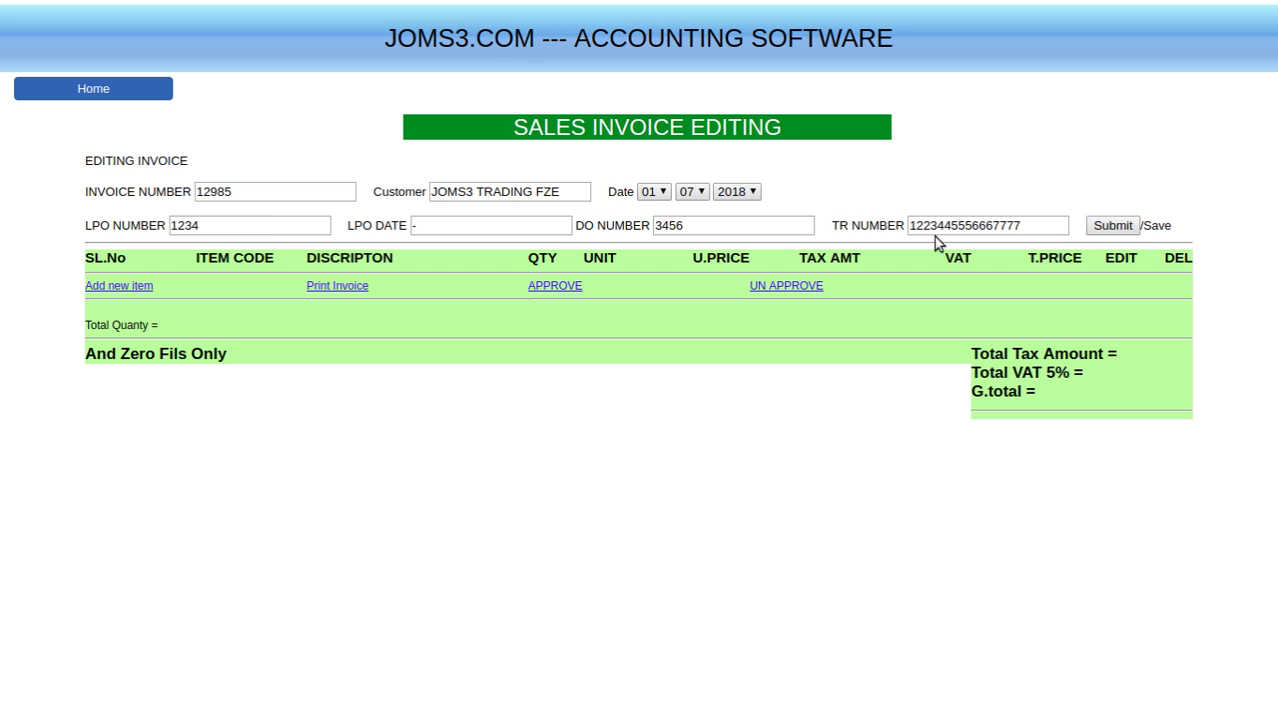
pyautogui.click(1103, 224)
# - Search inventory for 'ti' and add Timmer with quantity 3 at 120.00 to the invoice
pyautogui.click(128, 287)
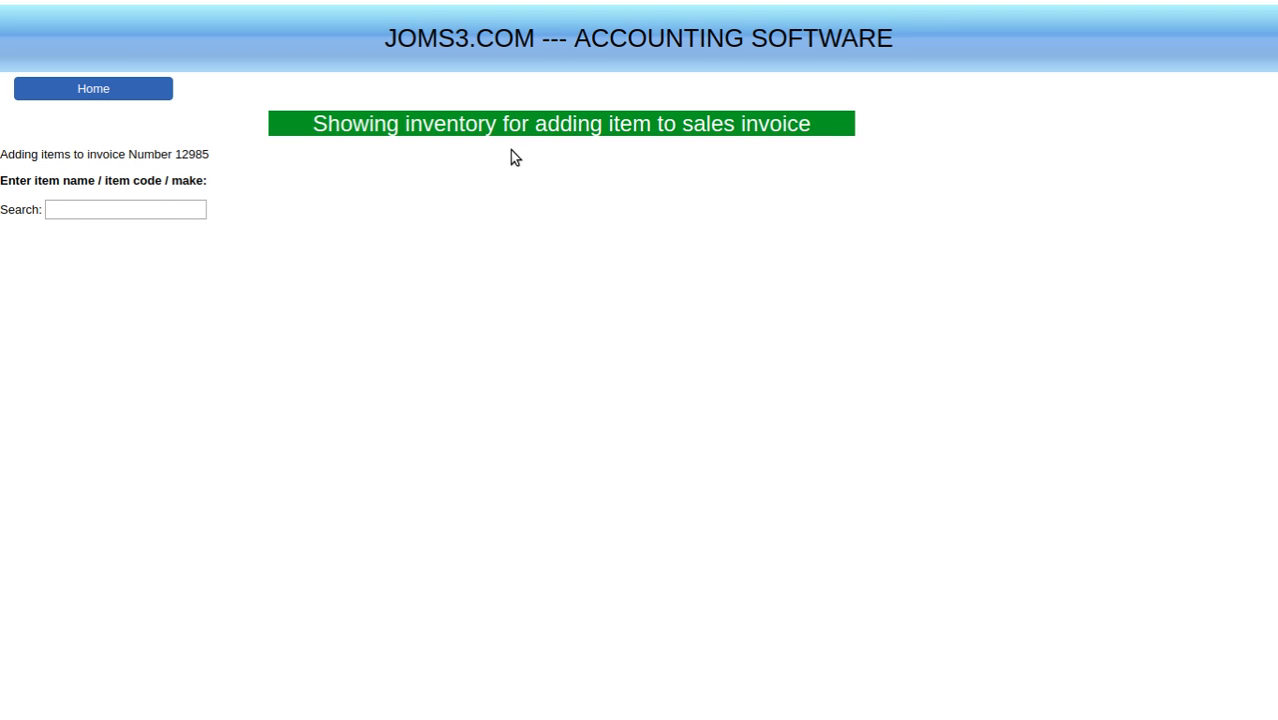
pyautogui.click(115, 212)
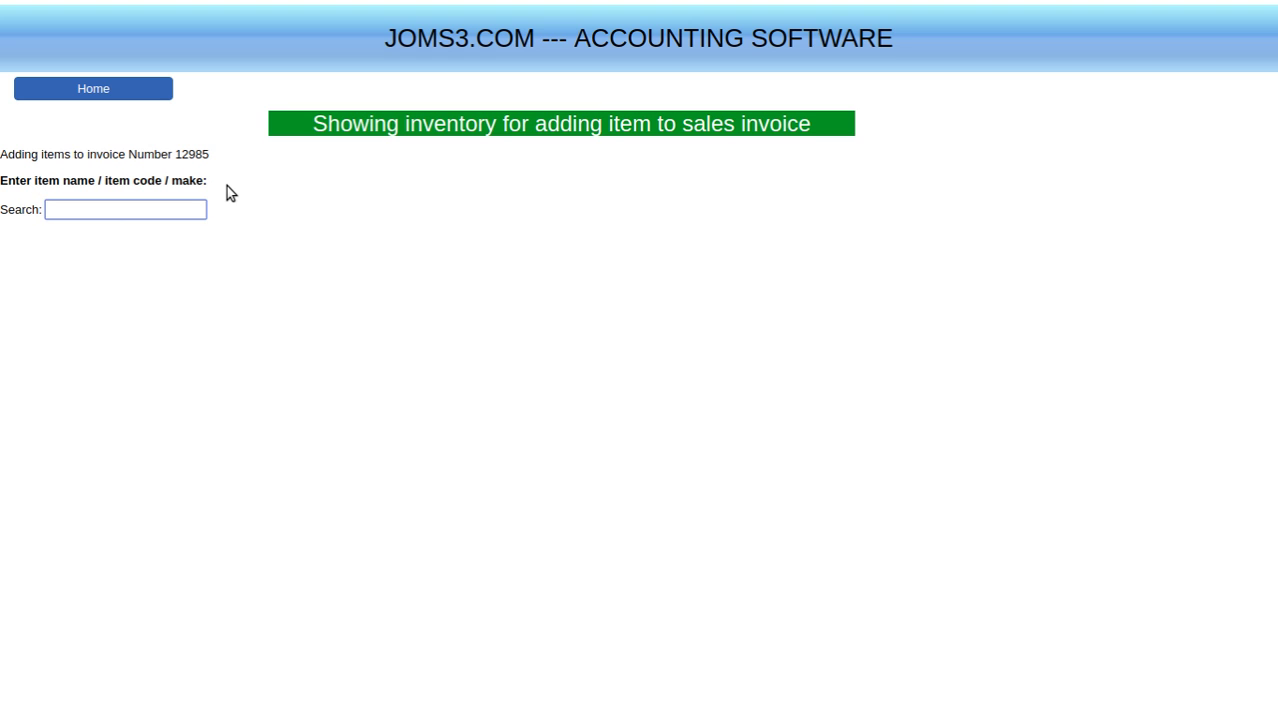
pyautogui.write('ti')
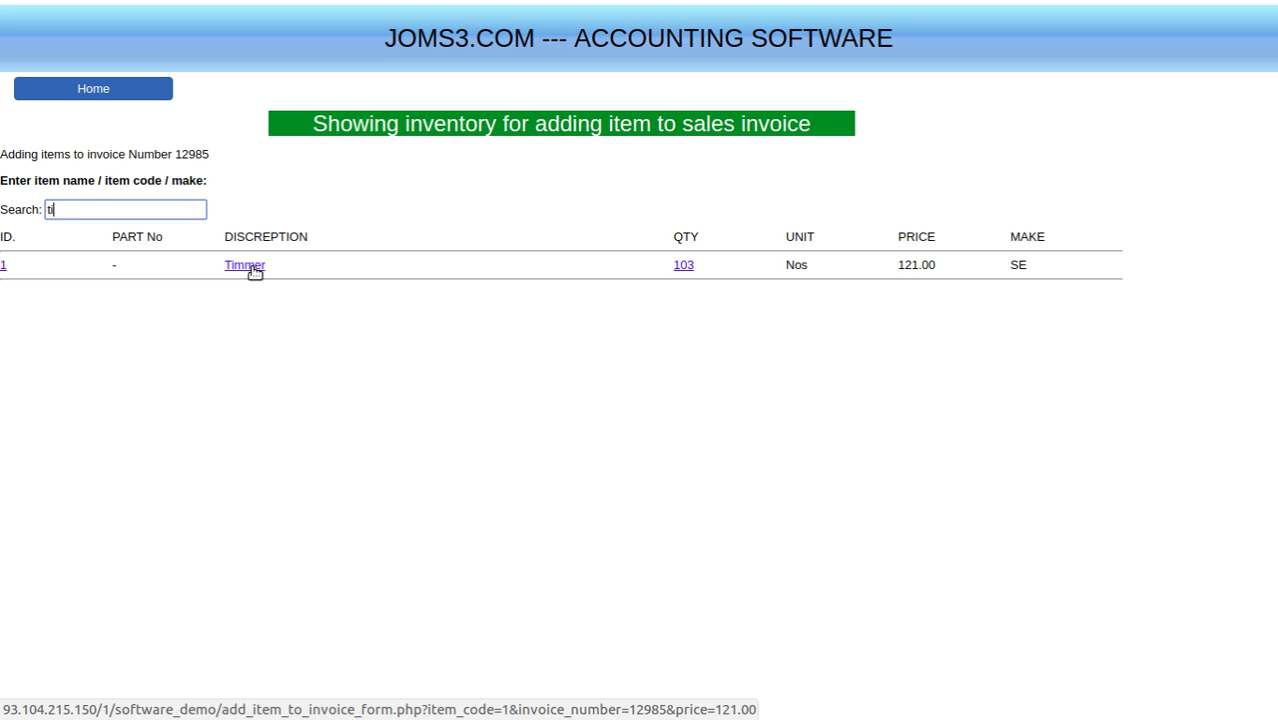
pyautogui.click(252, 268)
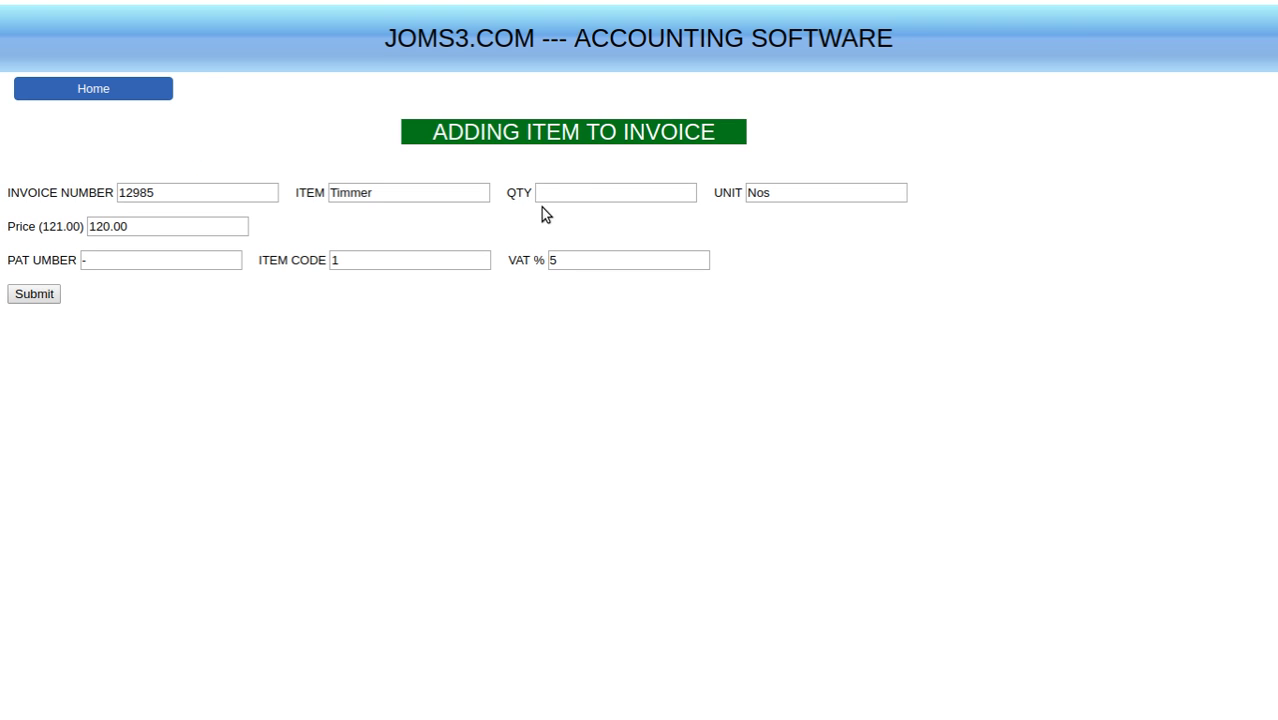
pyautogui.click(583, 194)
pyautogui.write('3')
pyautogui.click(598, 389)
pyautogui.click(36, 296)
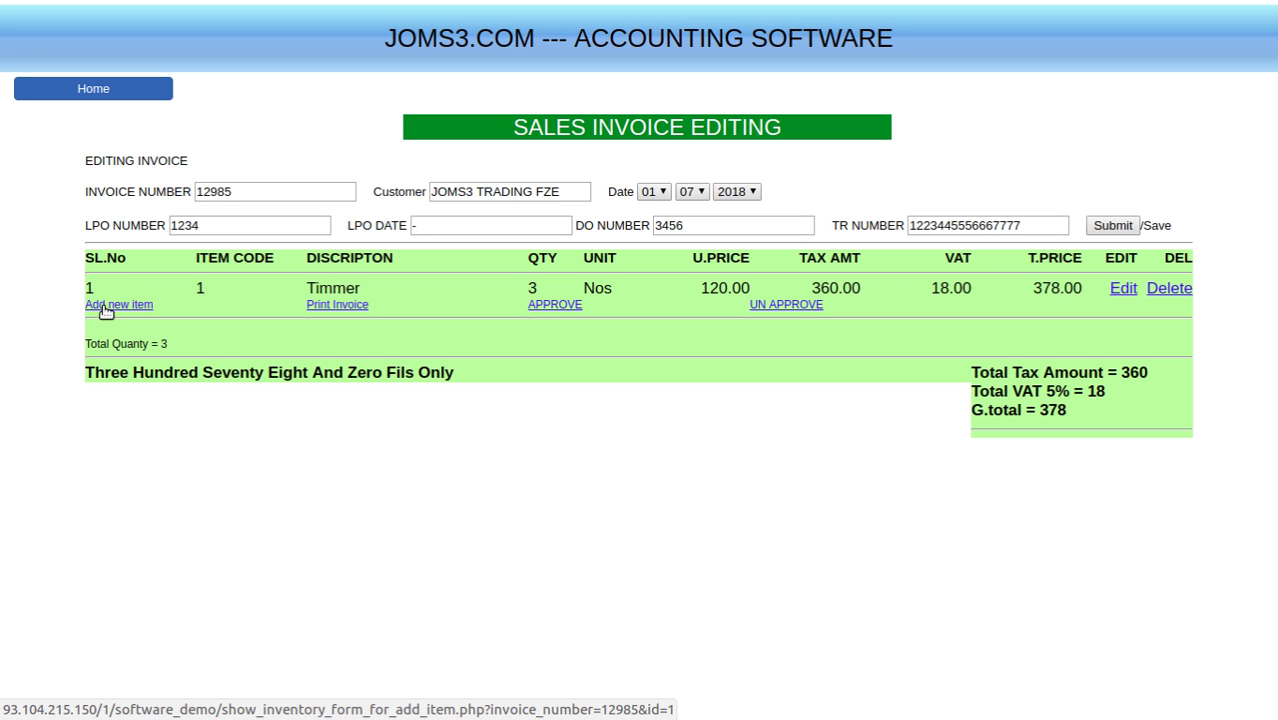
# - Reopen the inventory list via Add new item and focus its Search box
pyautogui.click(106, 305)
pyautogui.click(138, 207)
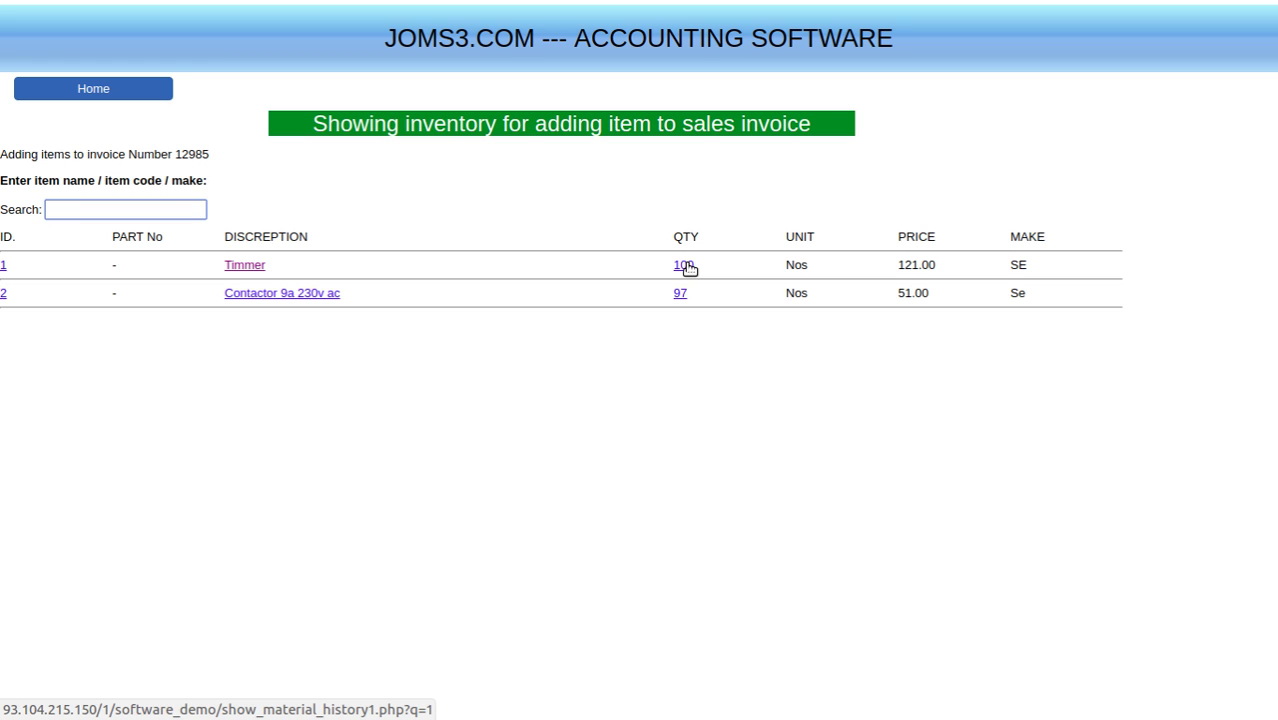
pyautogui.click(688, 265)
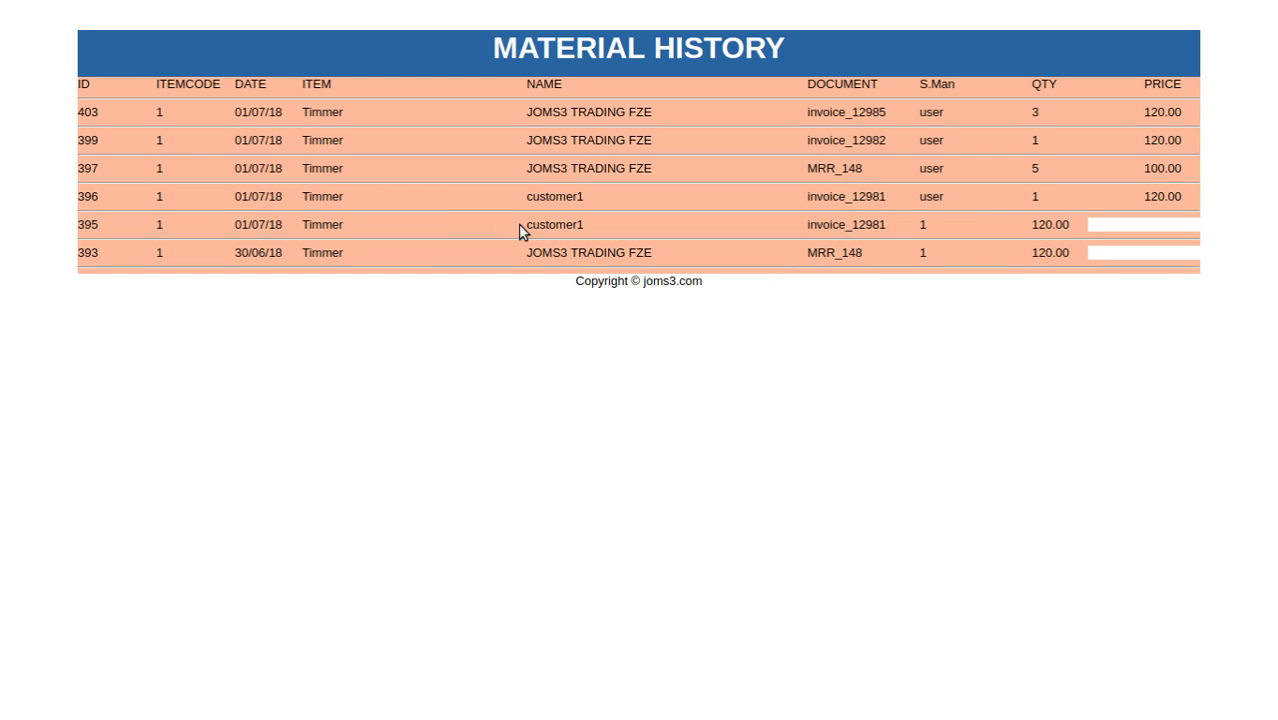
pyautogui.rightClick(142, 66)
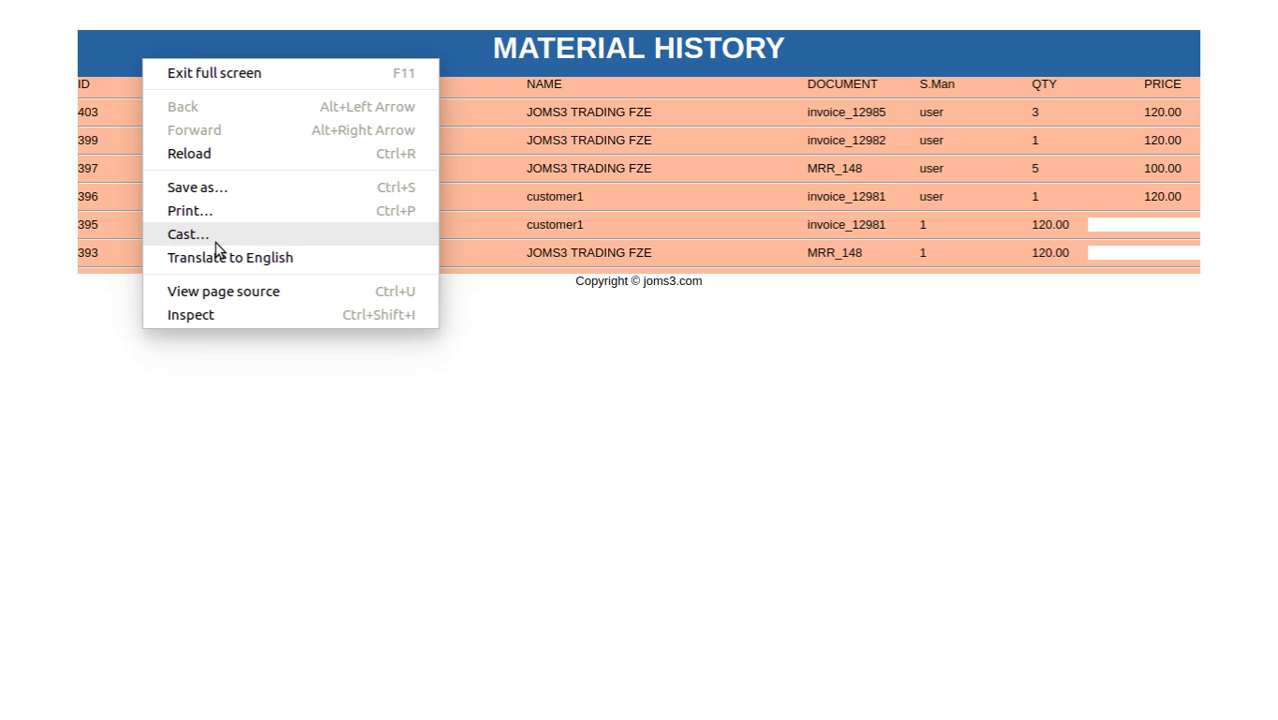
pyautogui.click(205, 385)
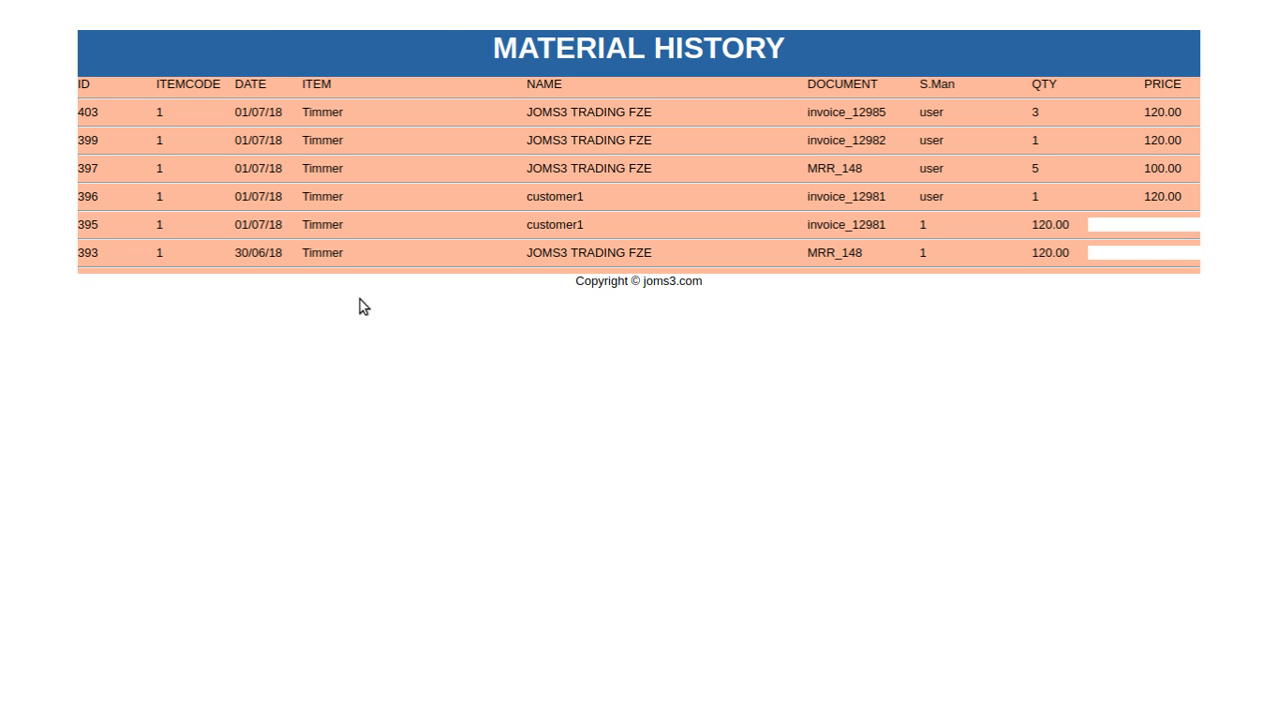
pyautogui.rightClick(42, 4)
pyautogui.click(106, 13)
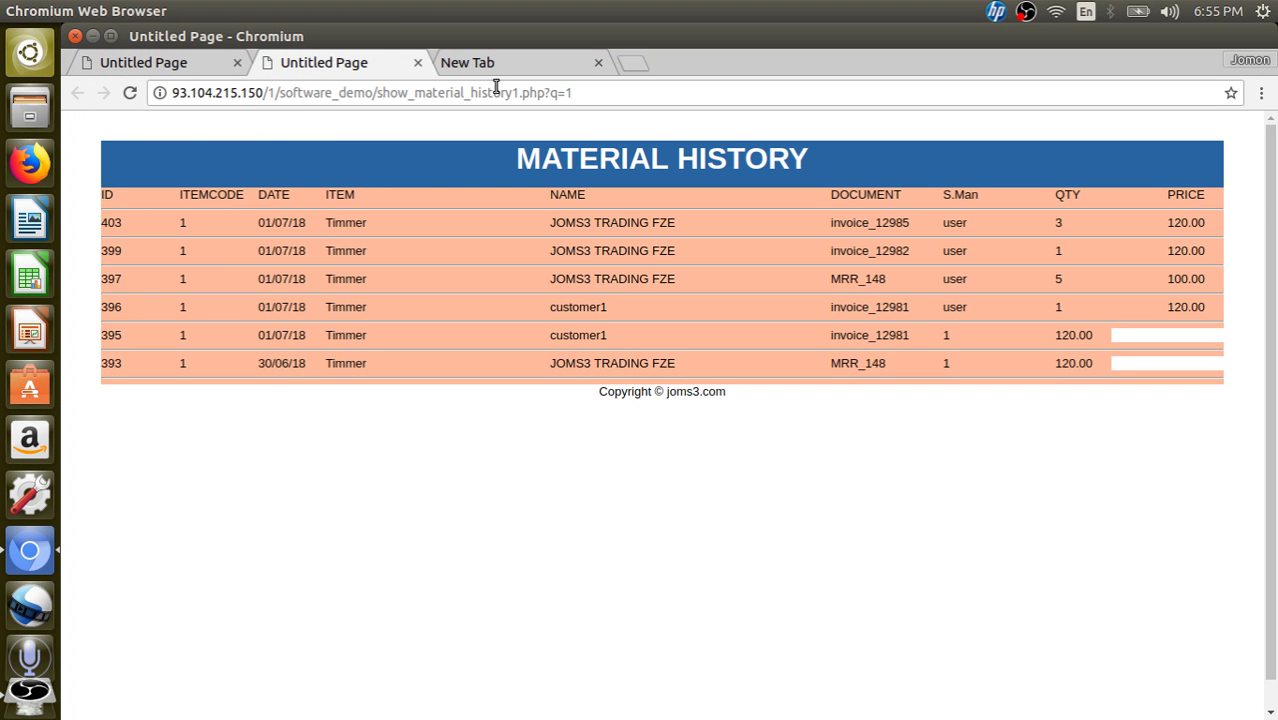
pyautogui.click(418, 62)
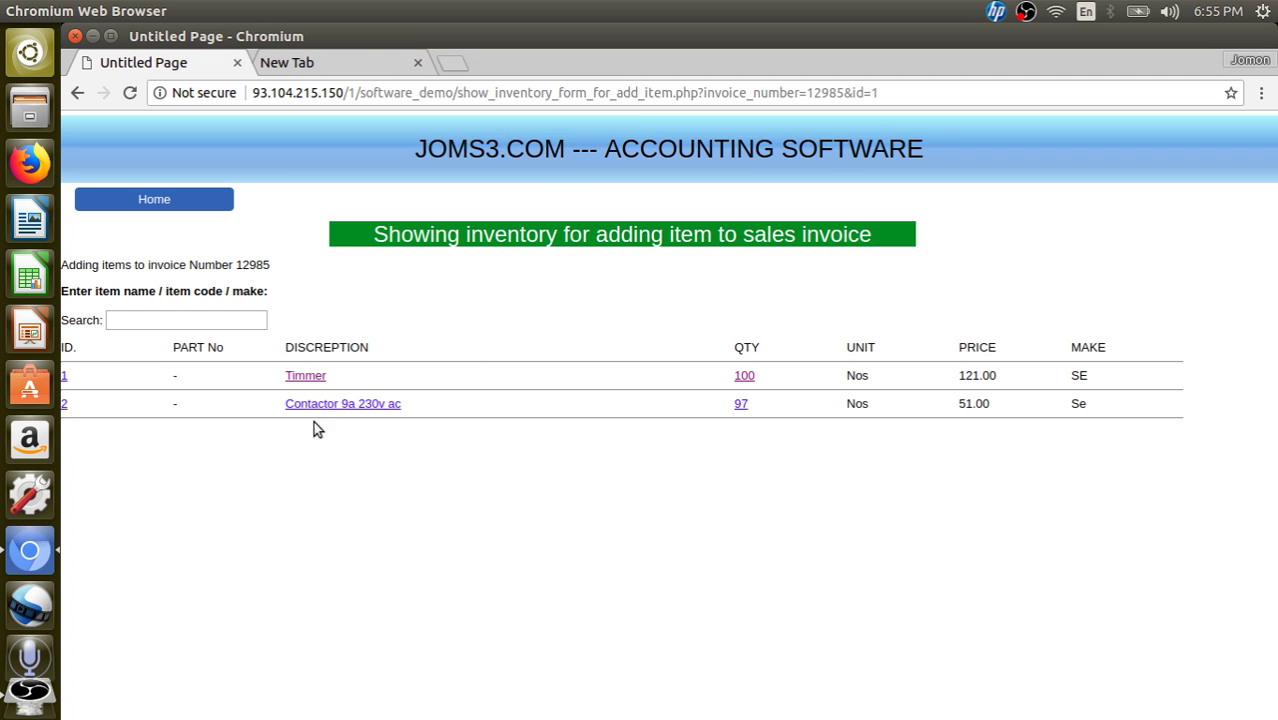
pyautogui.rightClick(301, 31)
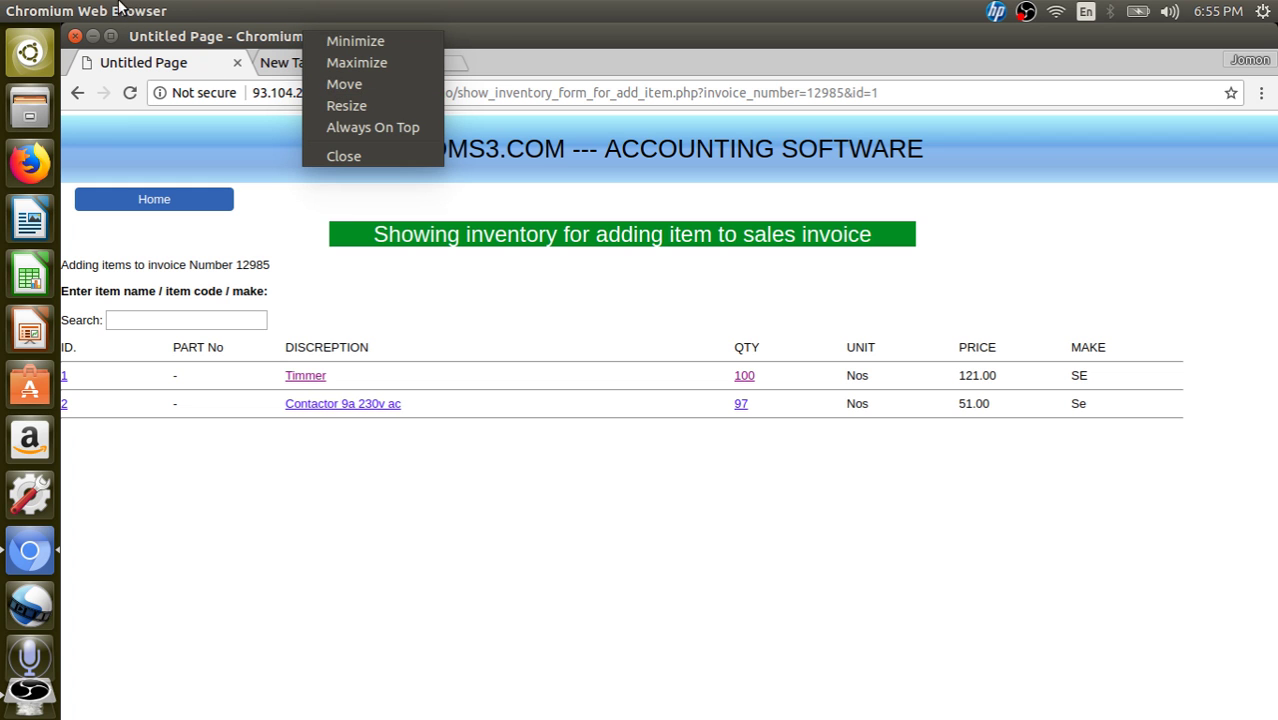
pyautogui.click(207, 7)
pyautogui.click(160, 11)
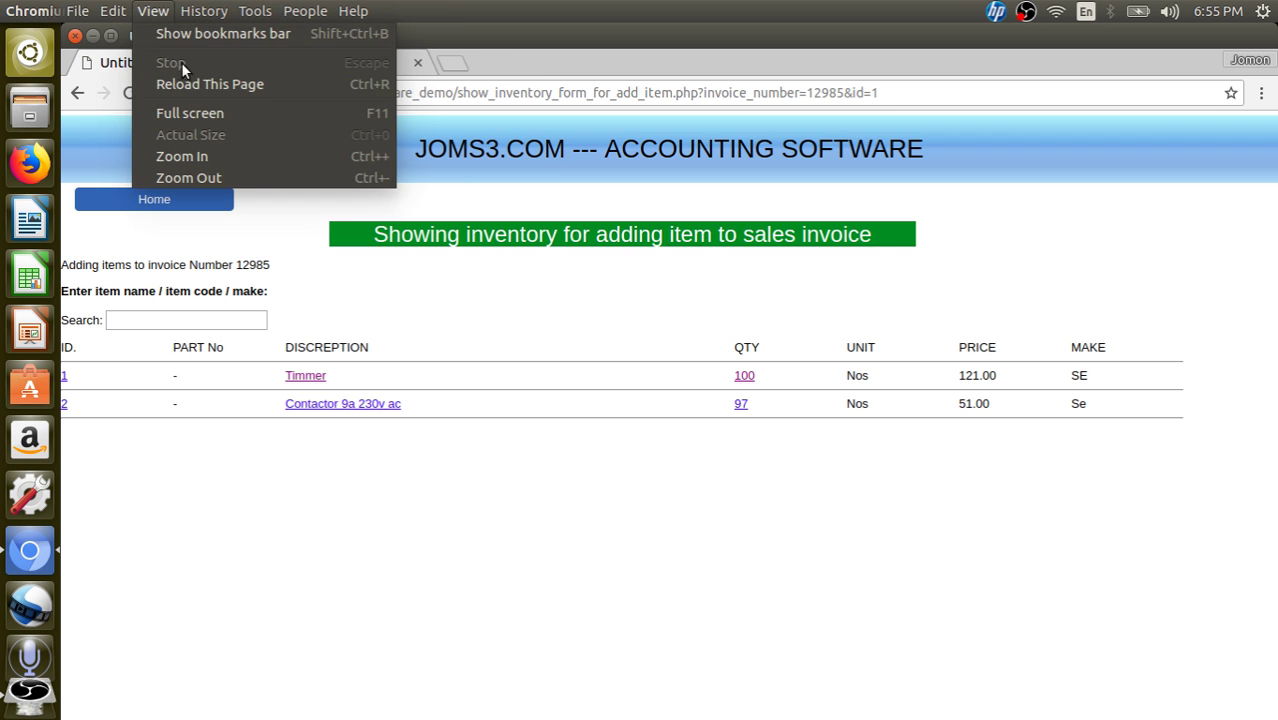
pyautogui.click(191, 113)
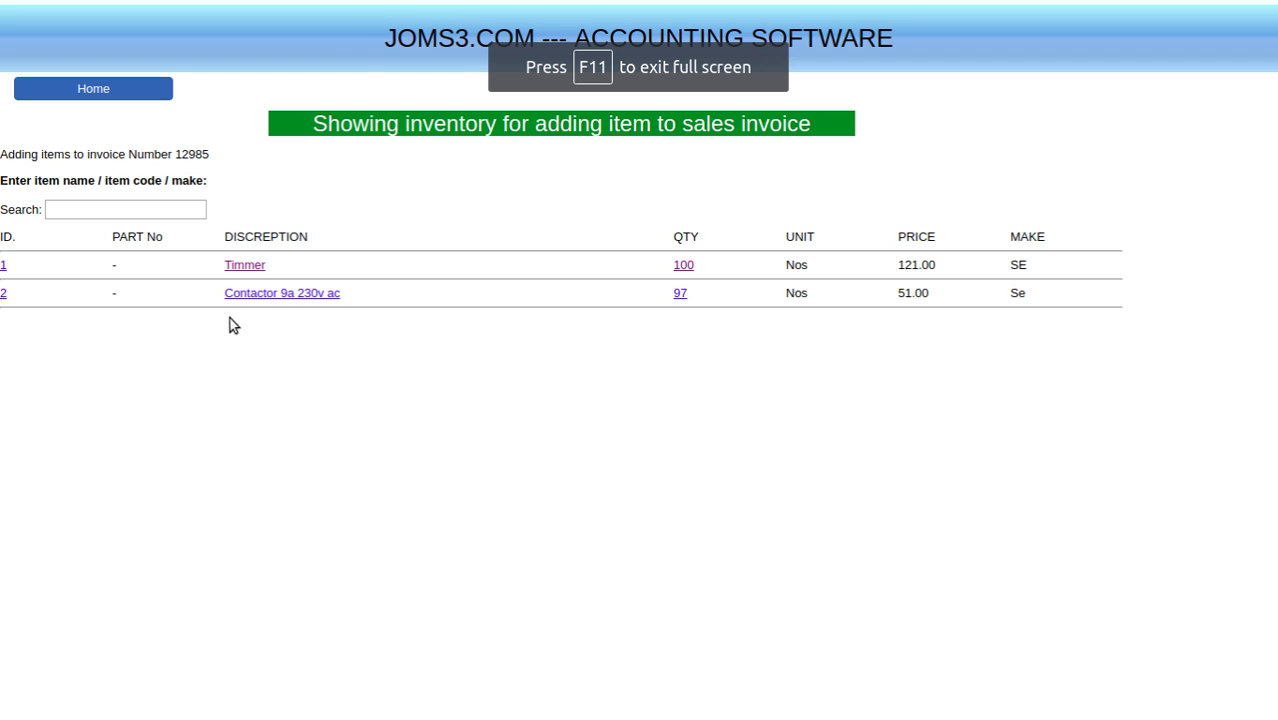
pyautogui.click(267, 297)
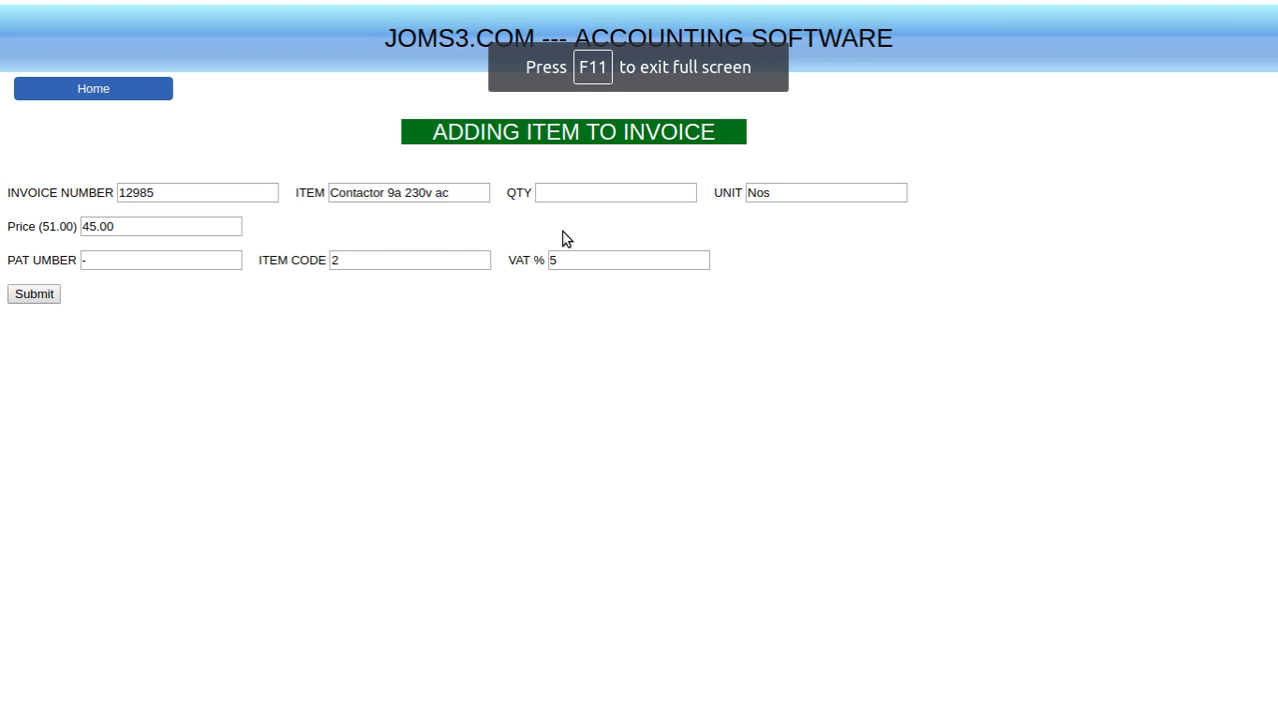
# - Set QTY to 5 for Contactor 9a 230v ac and submit the line
pyautogui.click(585, 186)
pyautogui.write('5')
pyautogui.click(239, 343)
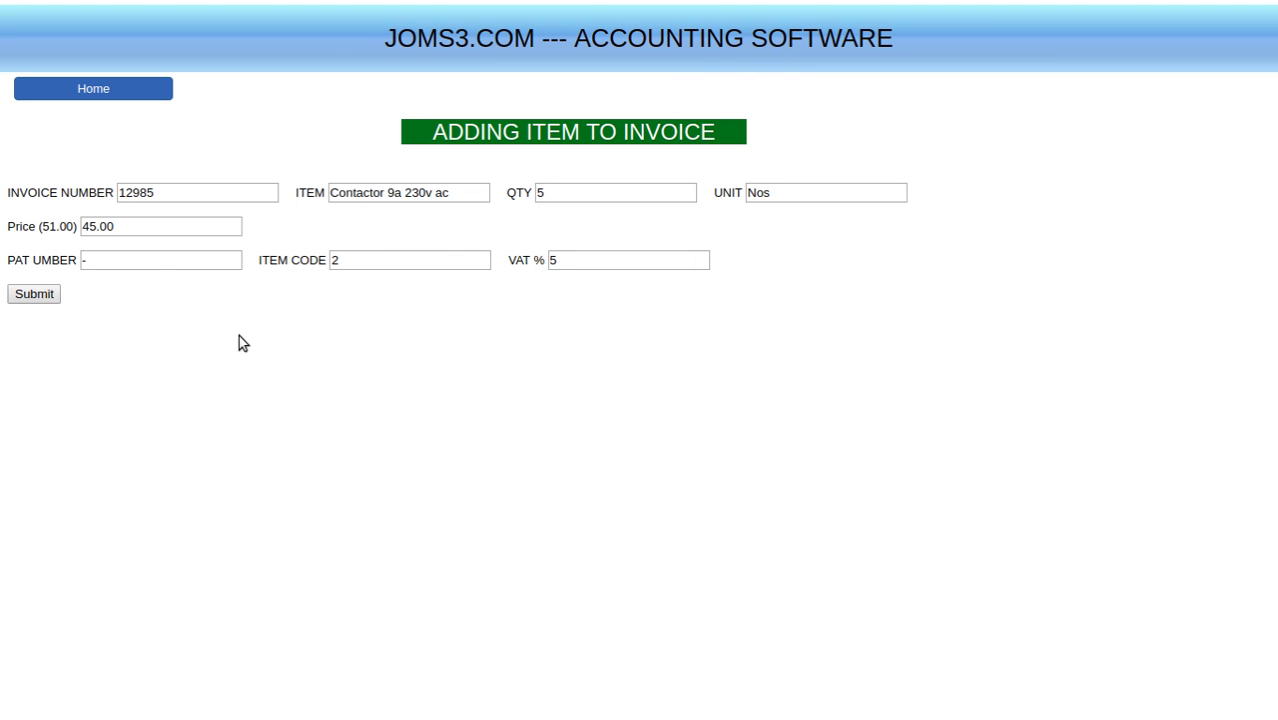
pyautogui.click(80, 251)
pyautogui.click(37, 294)
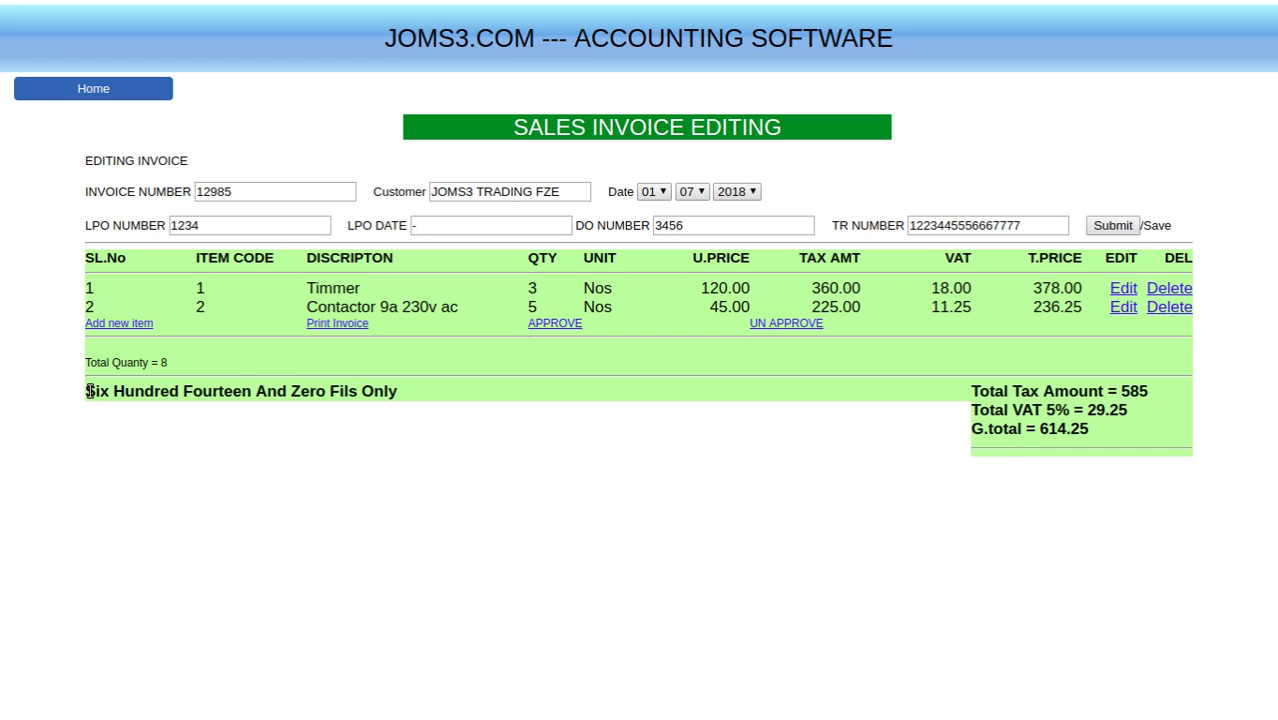
# - Delete the Timmer row so only 5 Nos of Contactor remain, totalling 236.25
pyautogui.moveTo(89, 391); pyautogui.dragTo(414, 390)
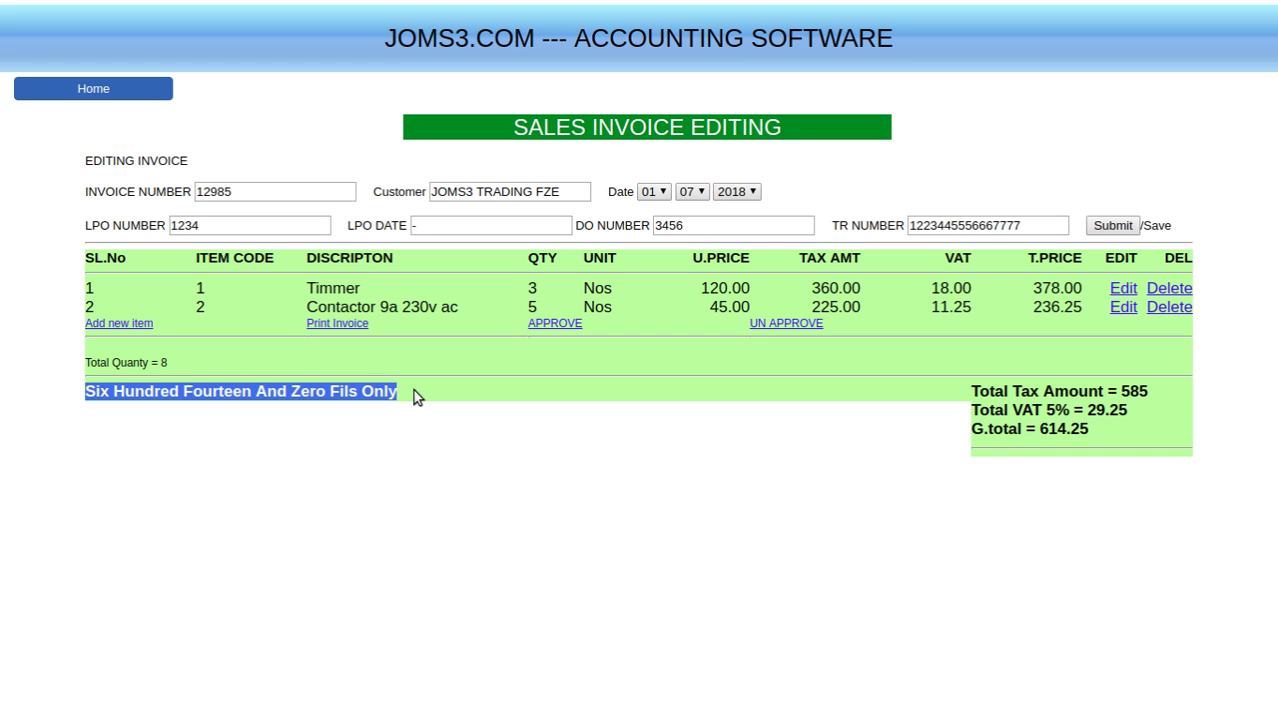
pyautogui.click(479, 397)
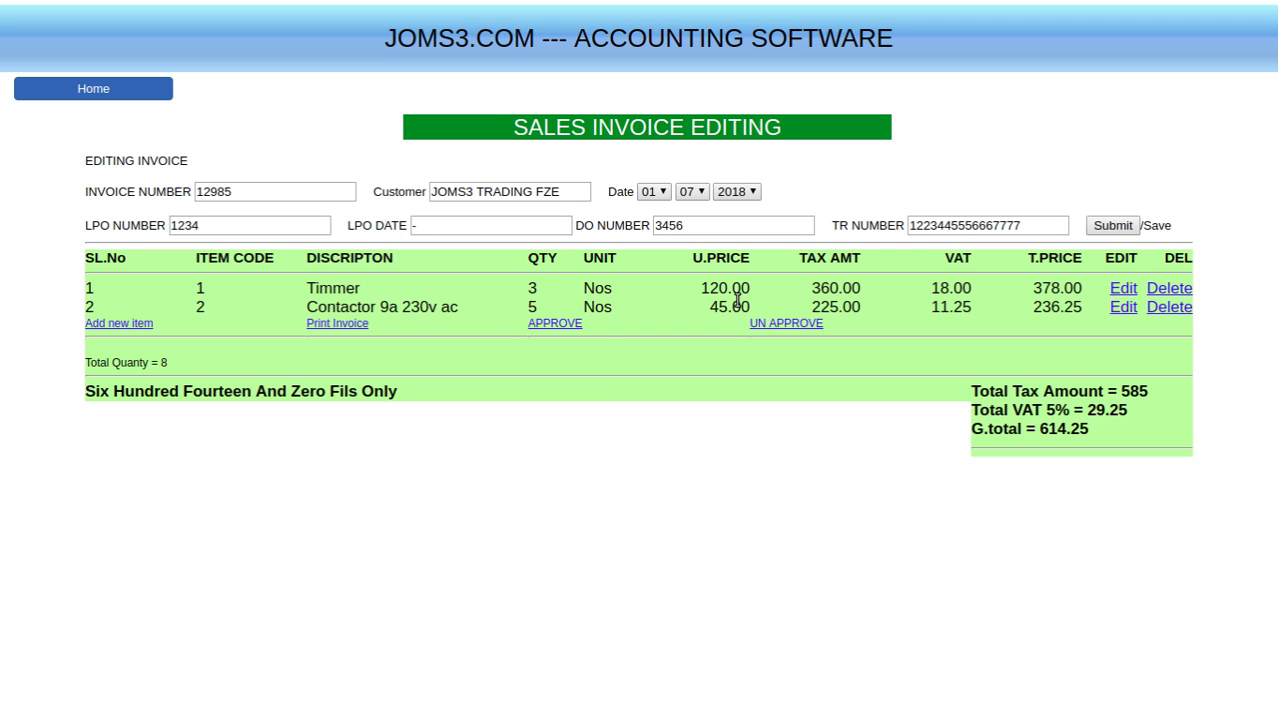
pyautogui.click(1179, 290)
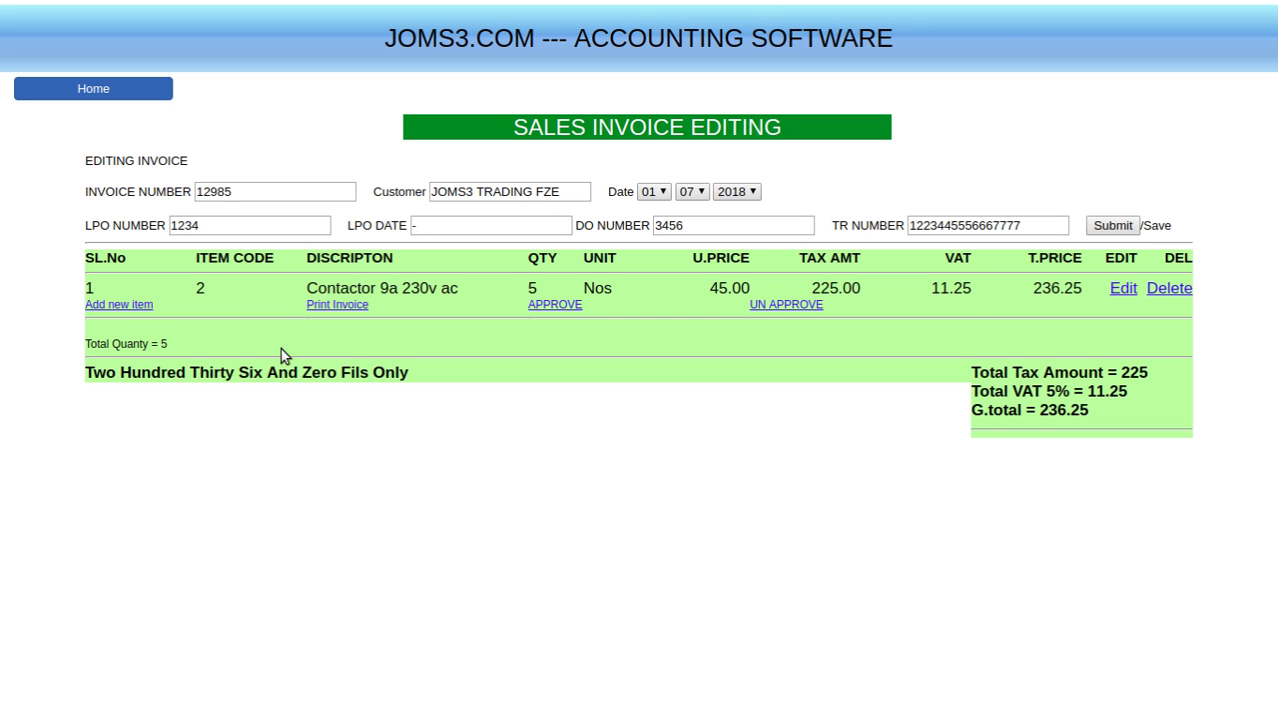
# - Open the printable tax invoice for 12985 and bring up the browser's page menu
pyautogui.click(336, 306)
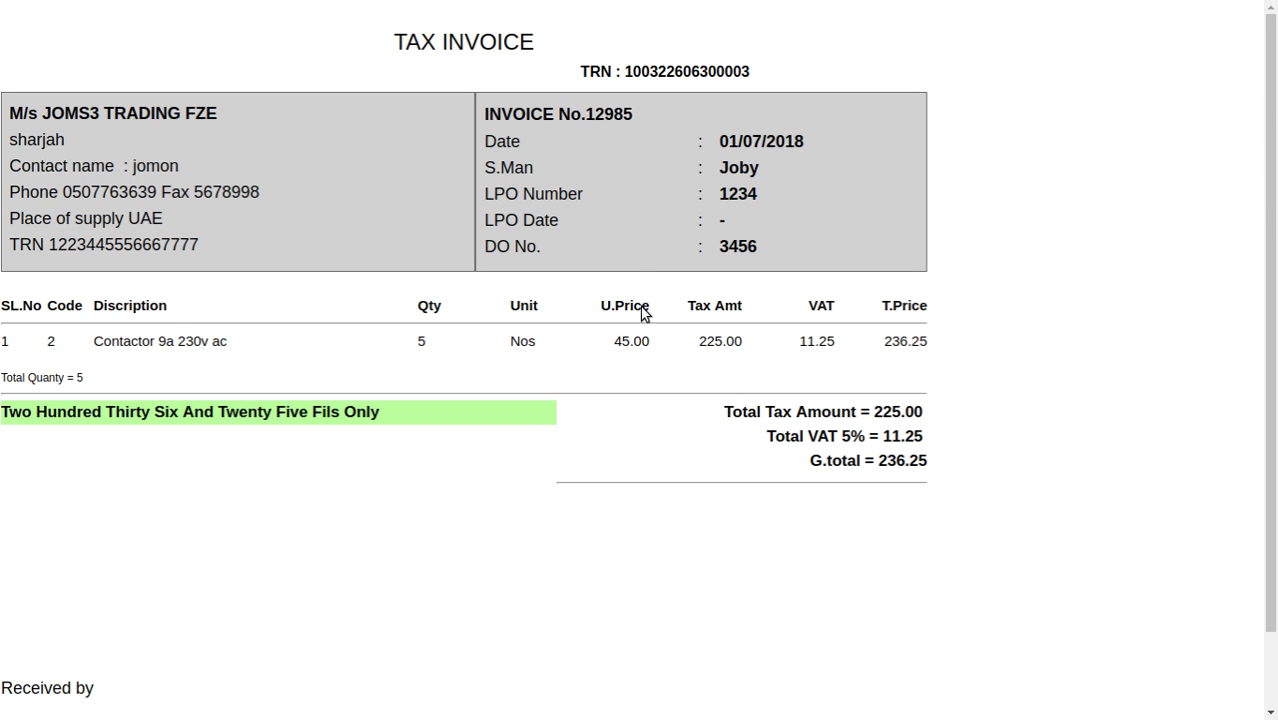
pyautogui.rightClick(637, 232)
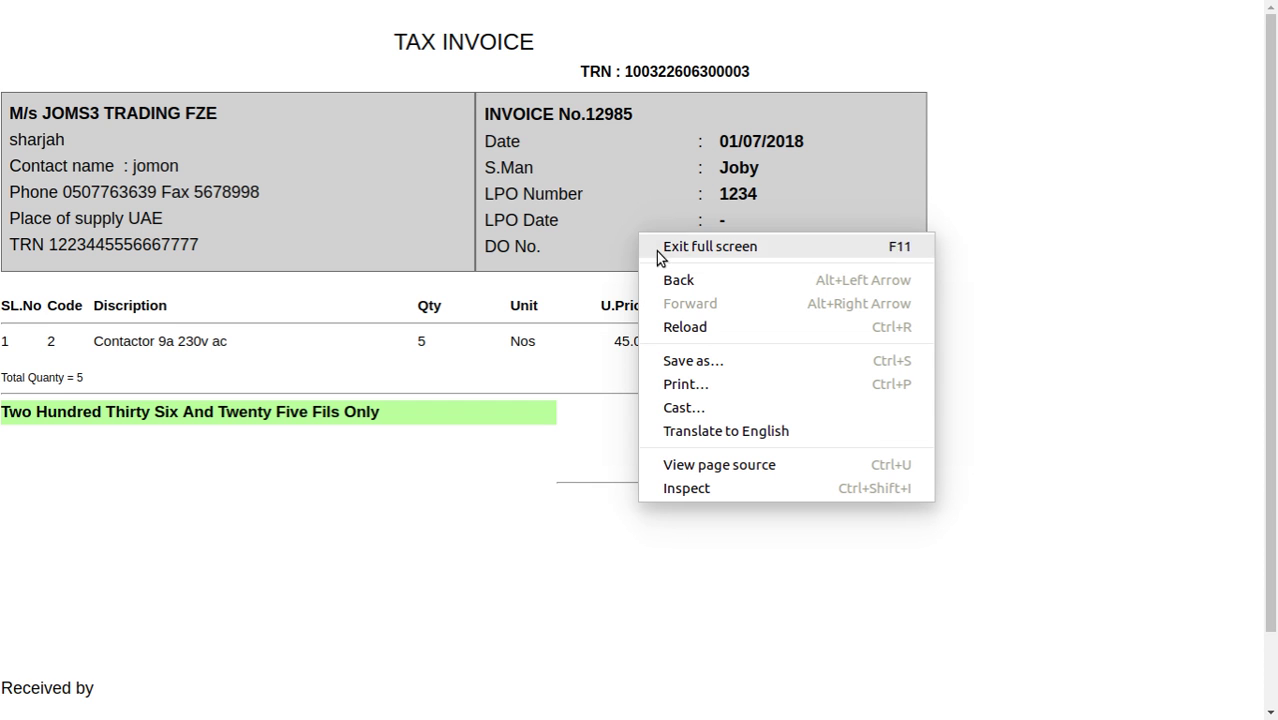
pyautogui.click(1117, 244)
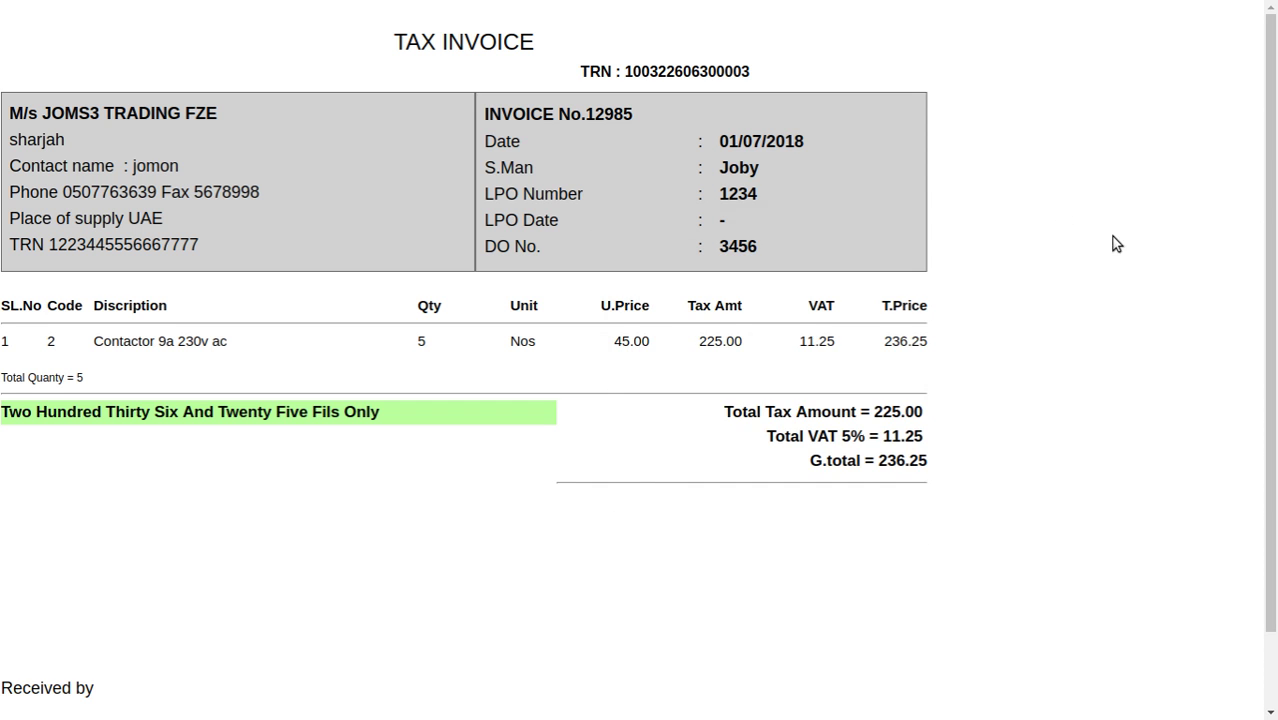
pyautogui.rightClick(632, 220)
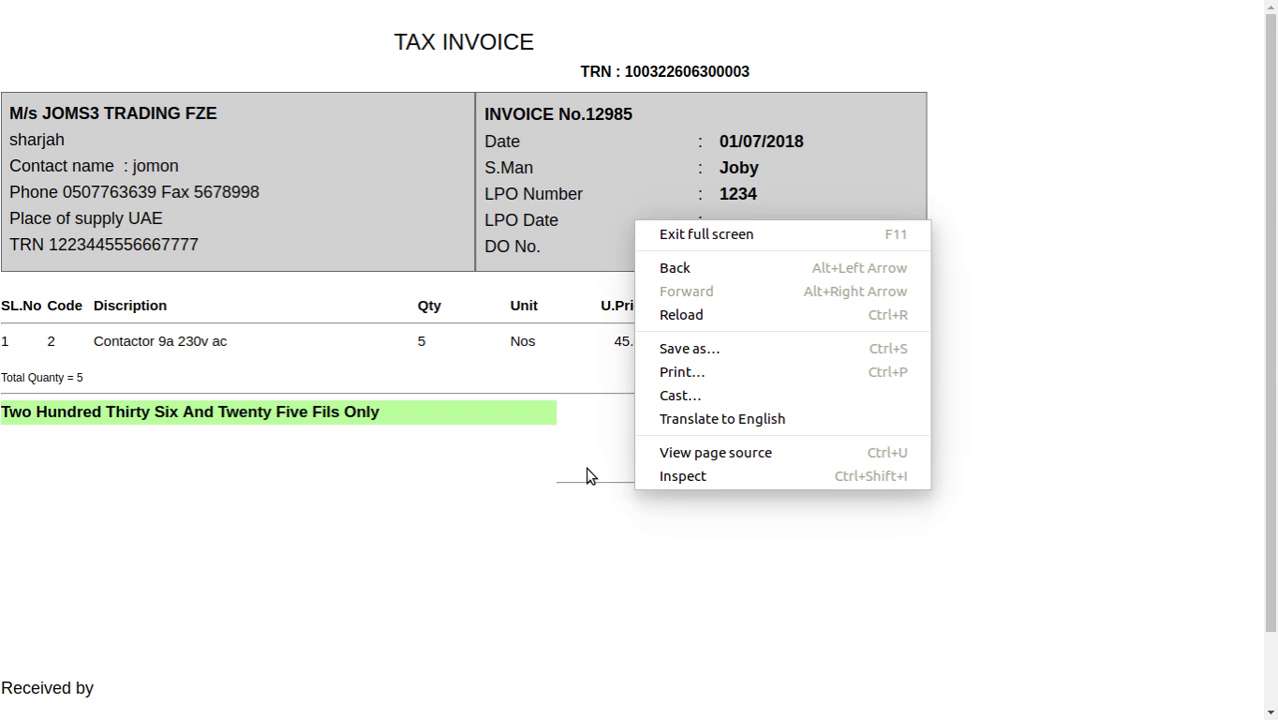
# - Open Chrome's print preview: one Letter portrait page, headers and footers off, all settings expanded
pyautogui.click(678, 378)
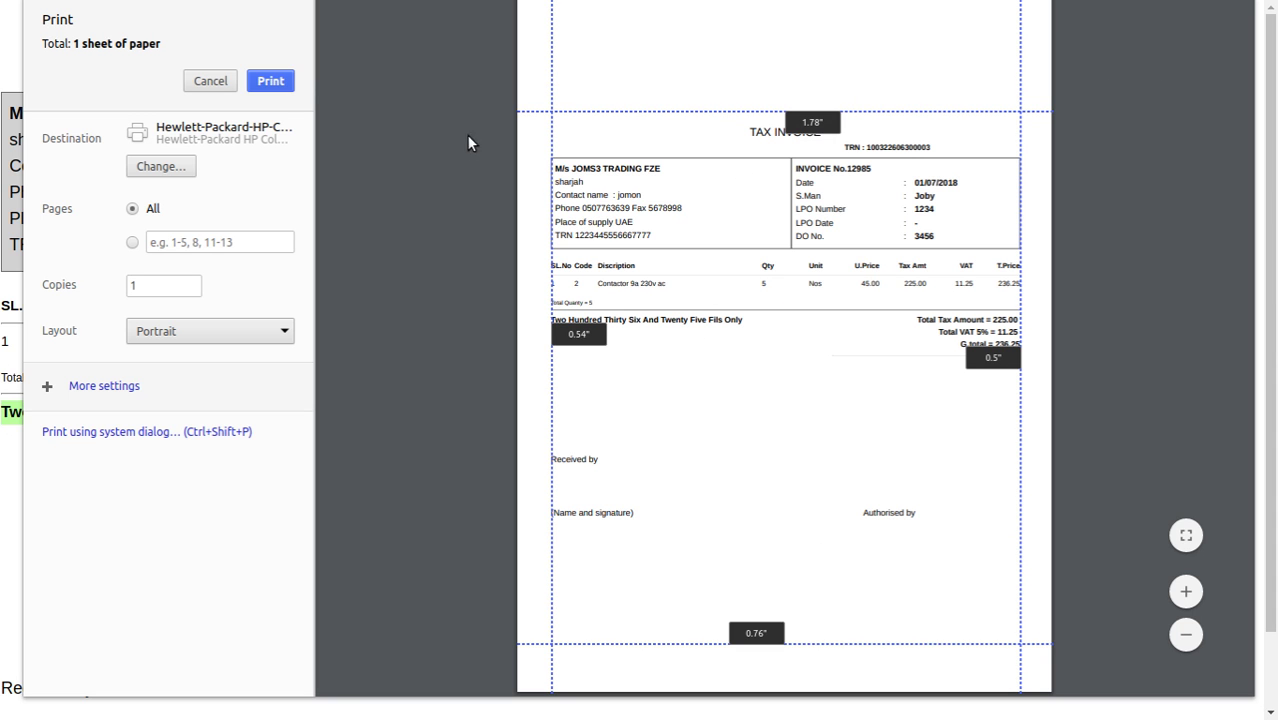
pyautogui.moveTo(533, 113); pyautogui.dragTo(550, 144)
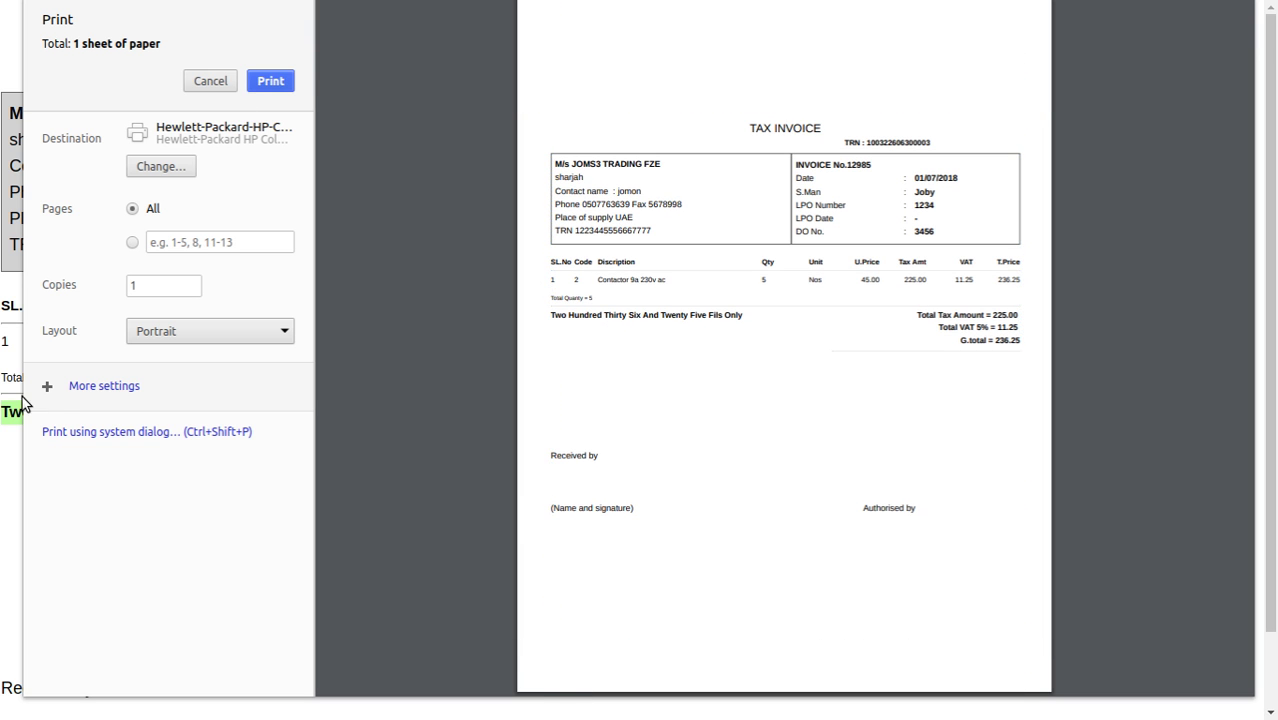
pyautogui.click(94, 388)
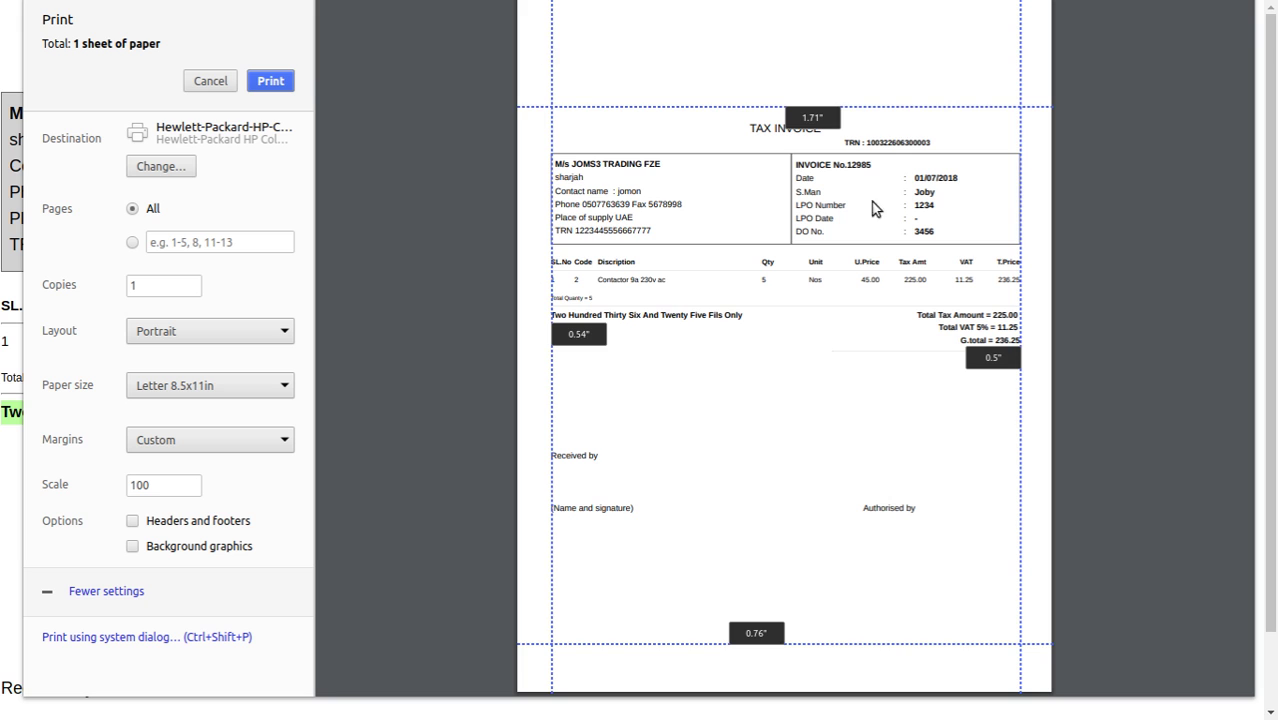
pyautogui.click(133, 523)
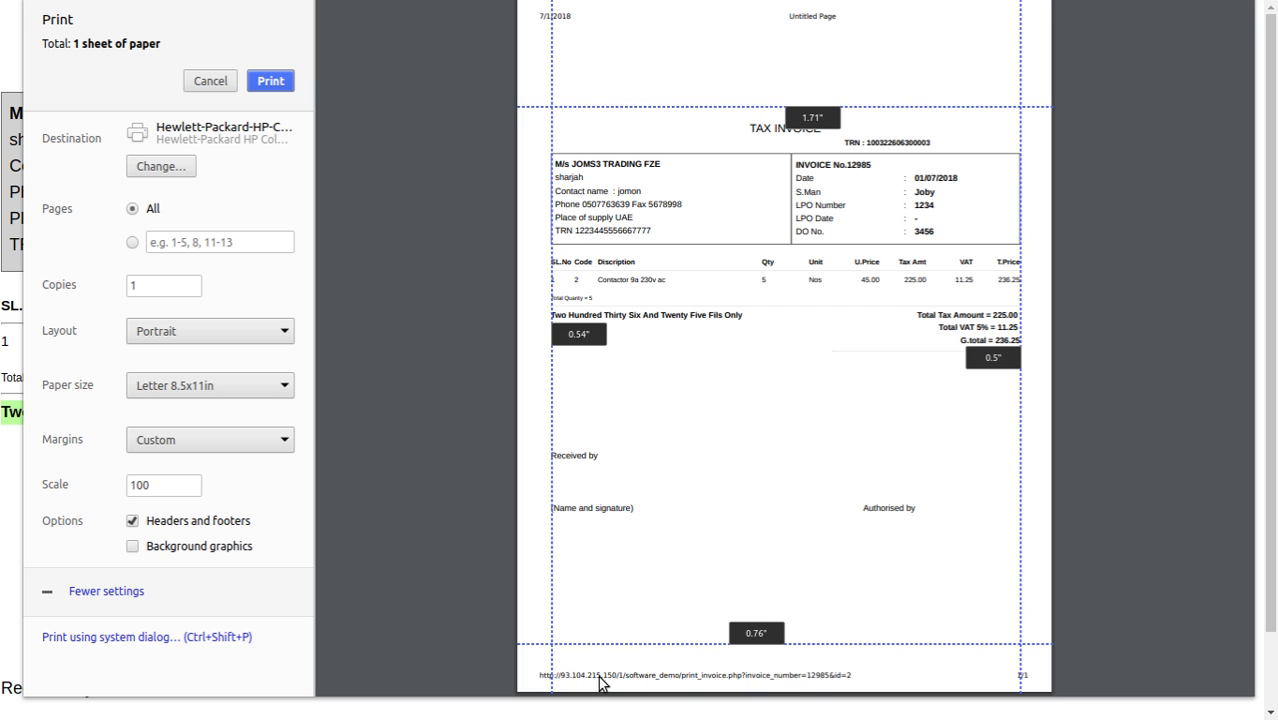
pyautogui.click(131, 522)
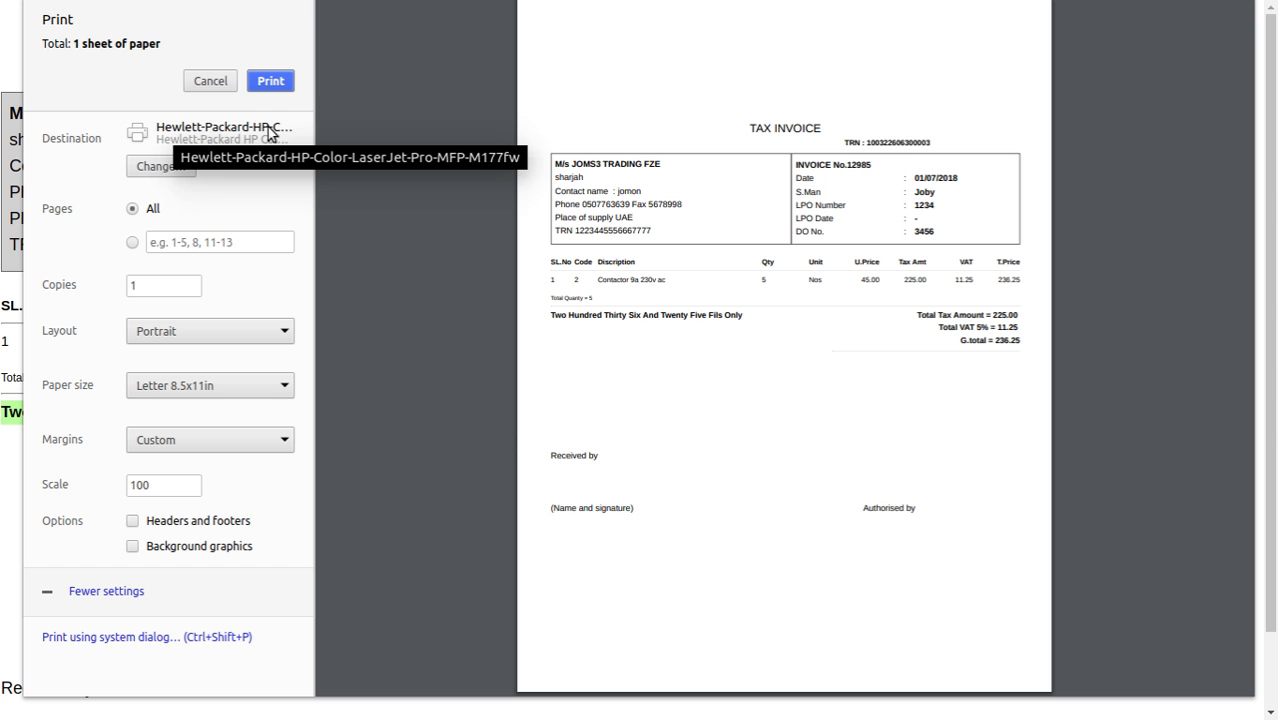
pyautogui.click(162, 167)
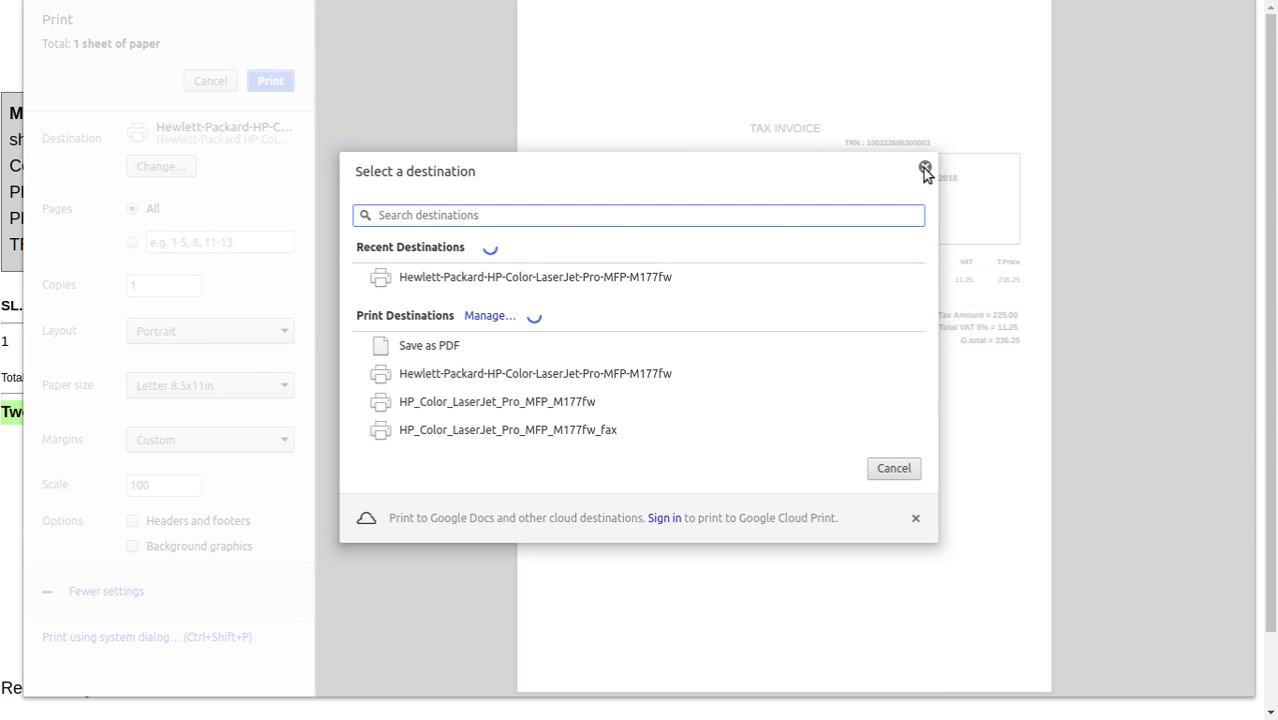
pyautogui.click(925, 167)
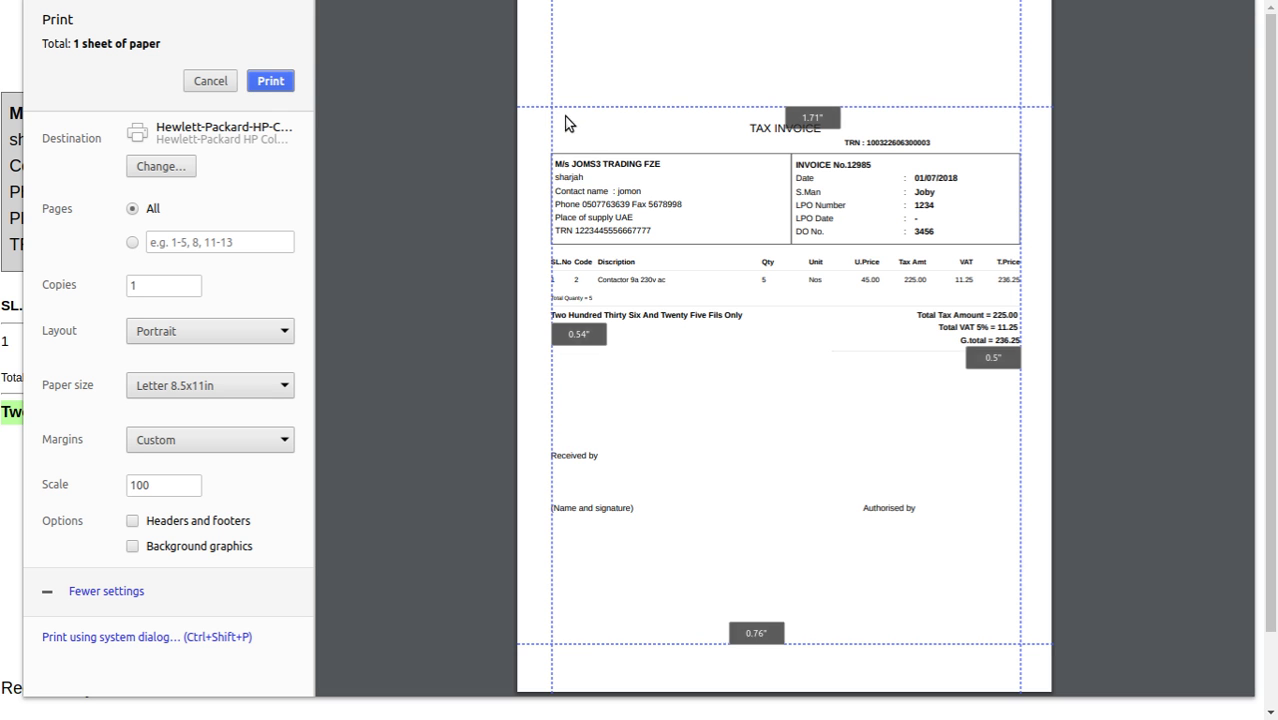
pyautogui.rightClick(366, 80)
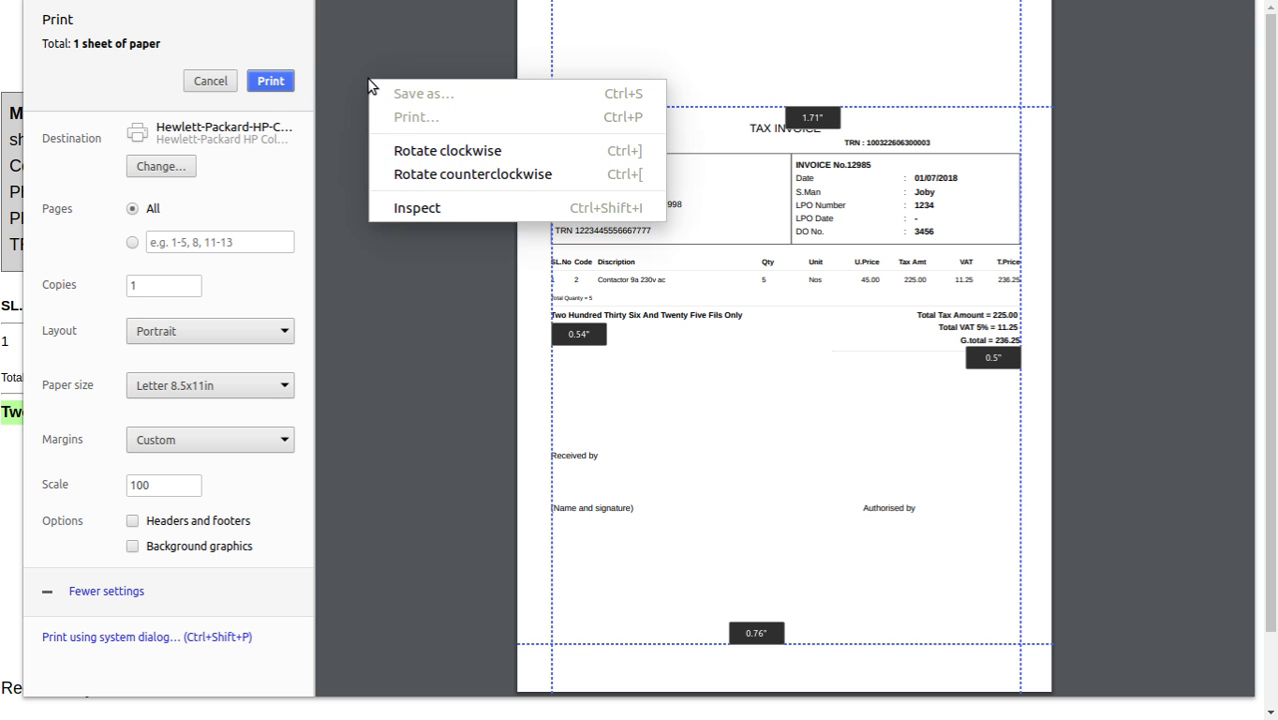
pyautogui.click(408, 241)
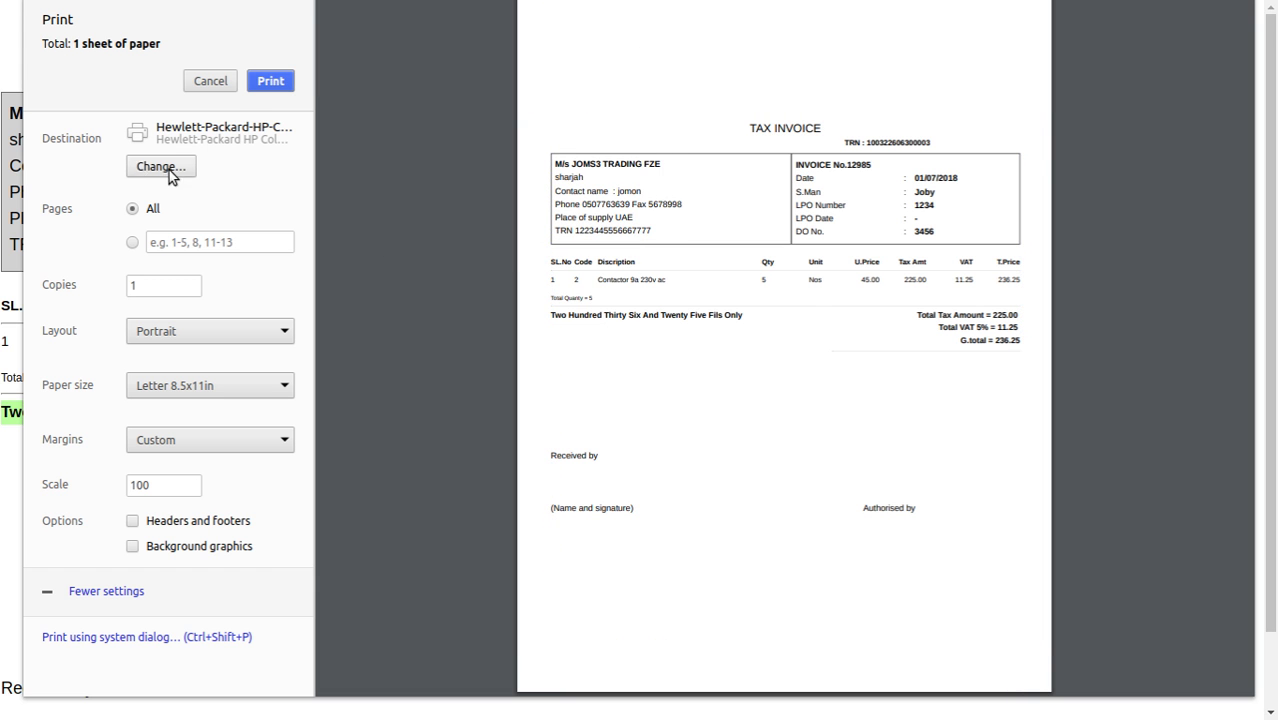
# - Cancel printing and go back to the main menu
pyautogui.click(212, 81)
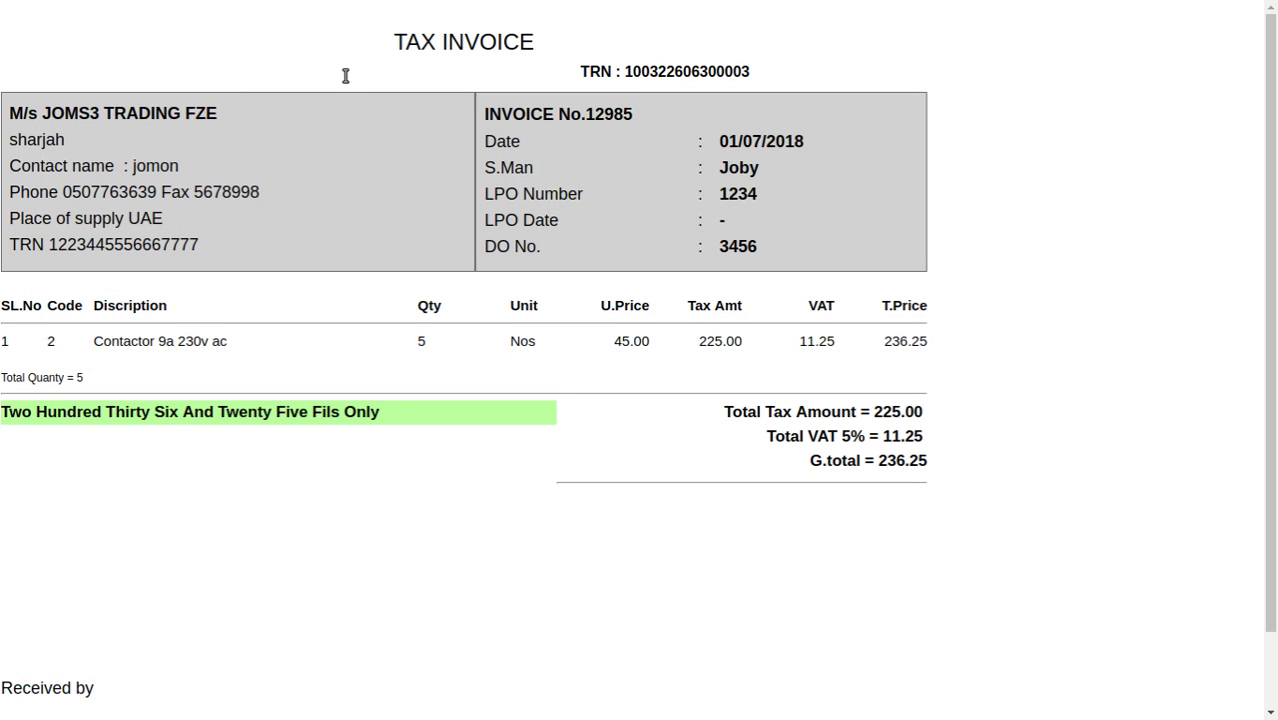
pyautogui.rightClick(345, 76)
pyautogui.click(392, 127)
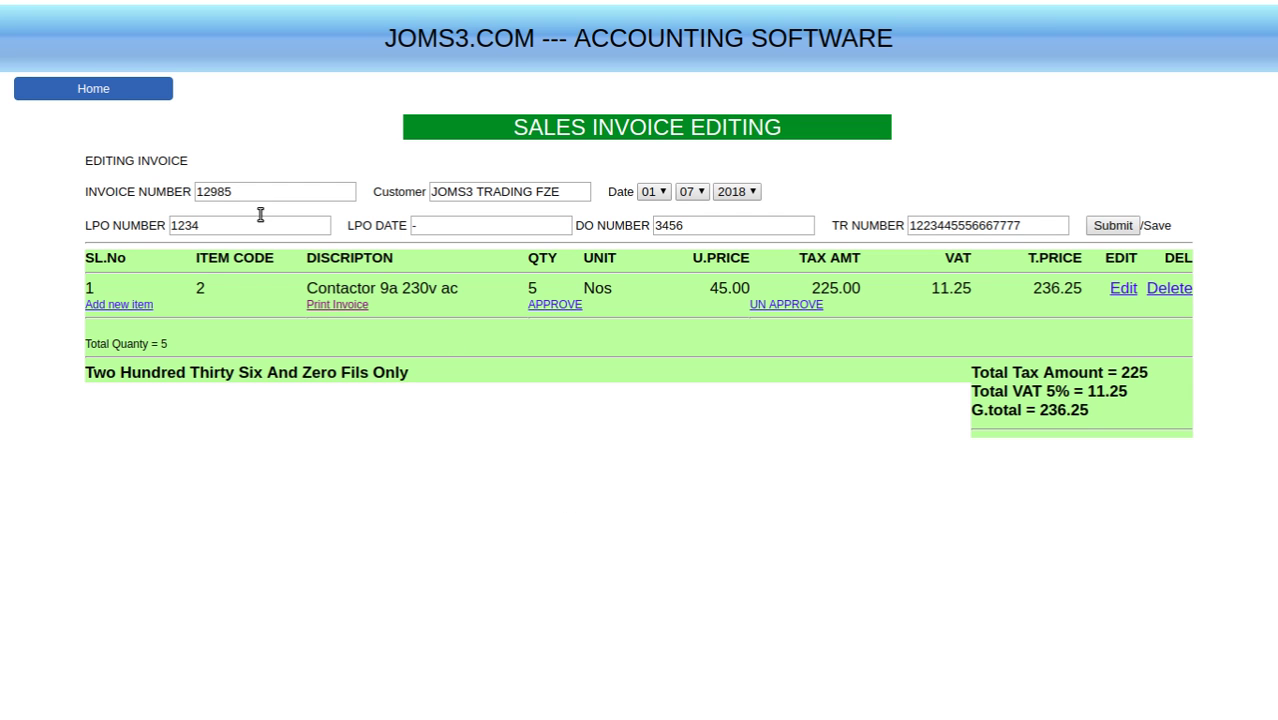
pyautogui.click(97, 88)
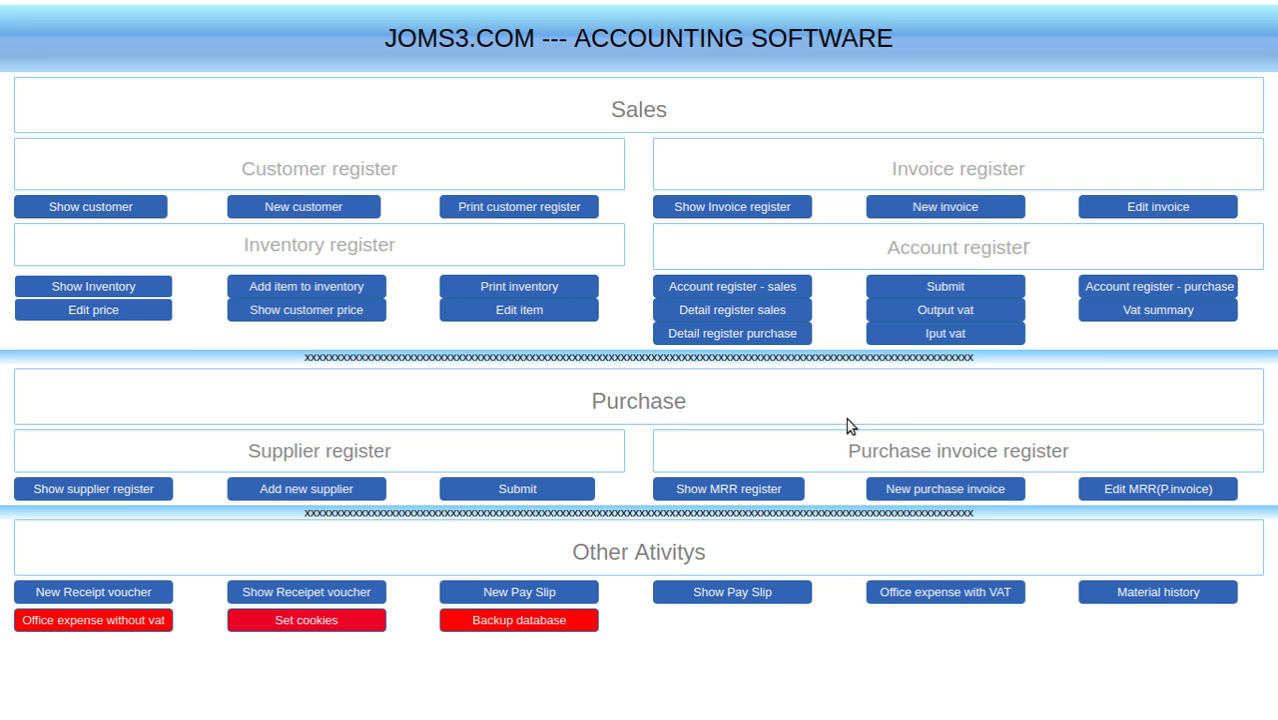
# - Search the invoice register for 12985, open it for editing and approve it
pyautogui.click(743, 209)
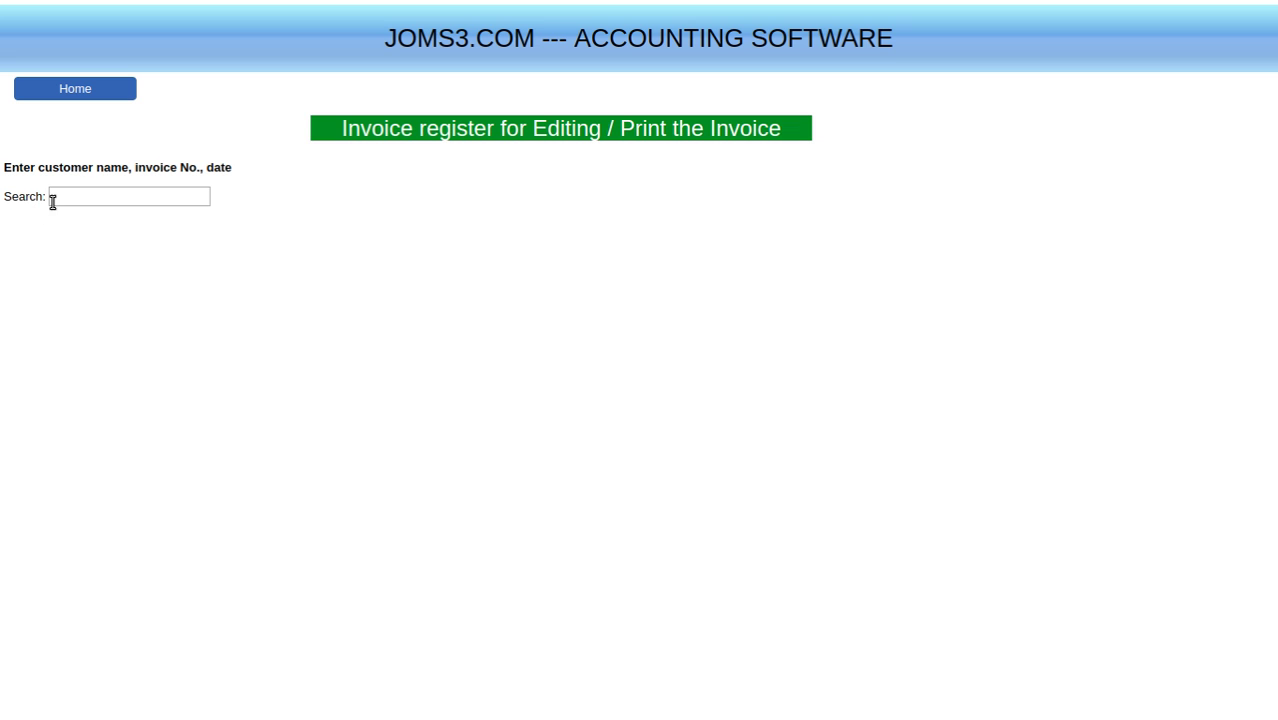
pyautogui.click(86, 195)
pyautogui.write('12')
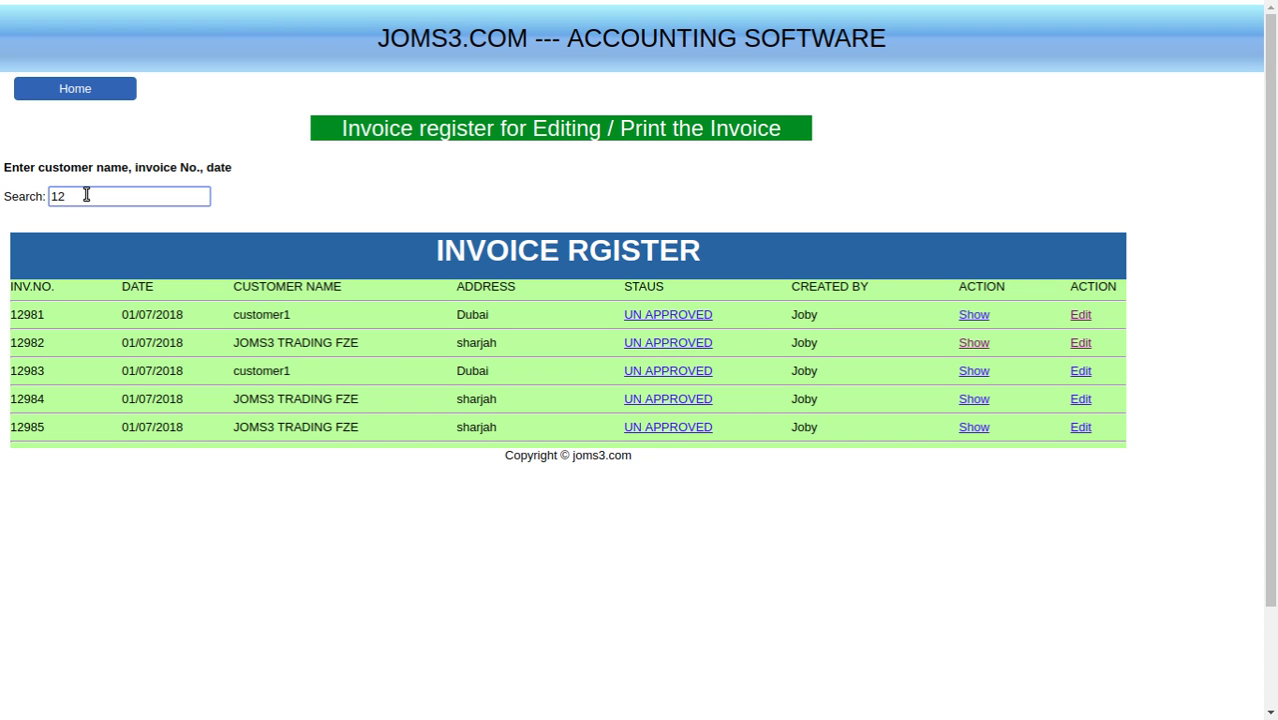
pyautogui.write('985')
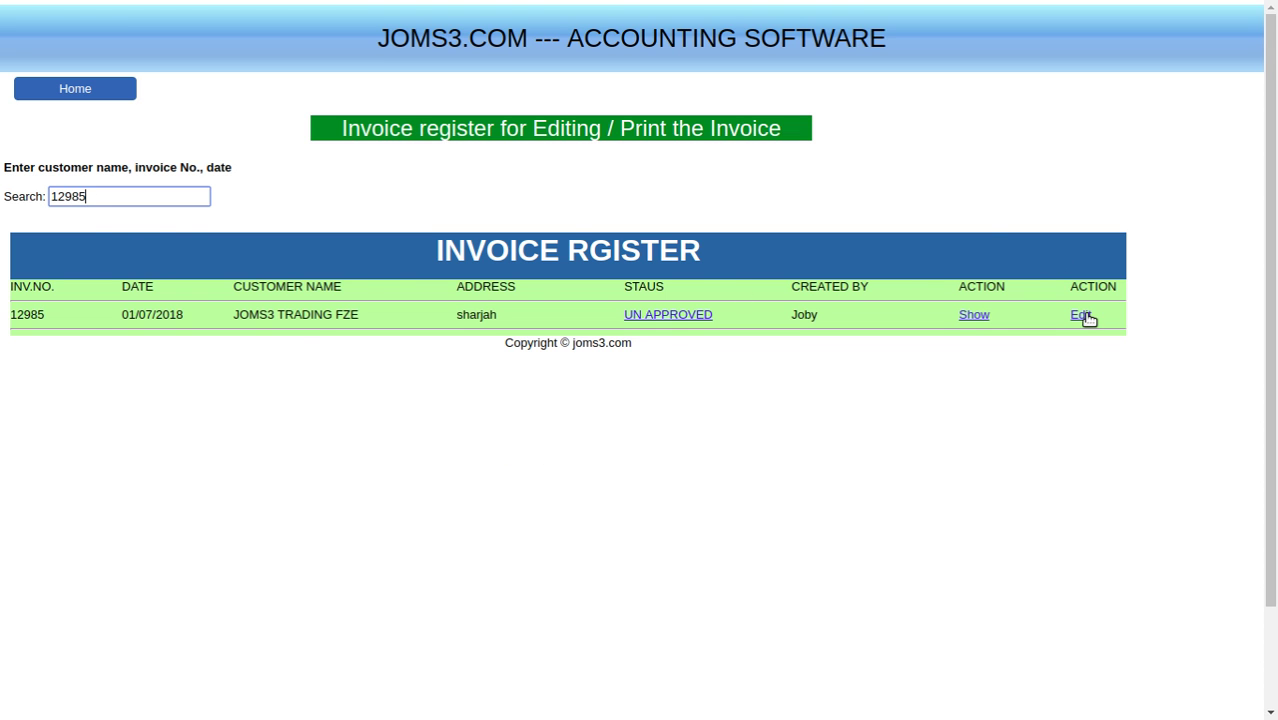
pyautogui.click(1085, 315)
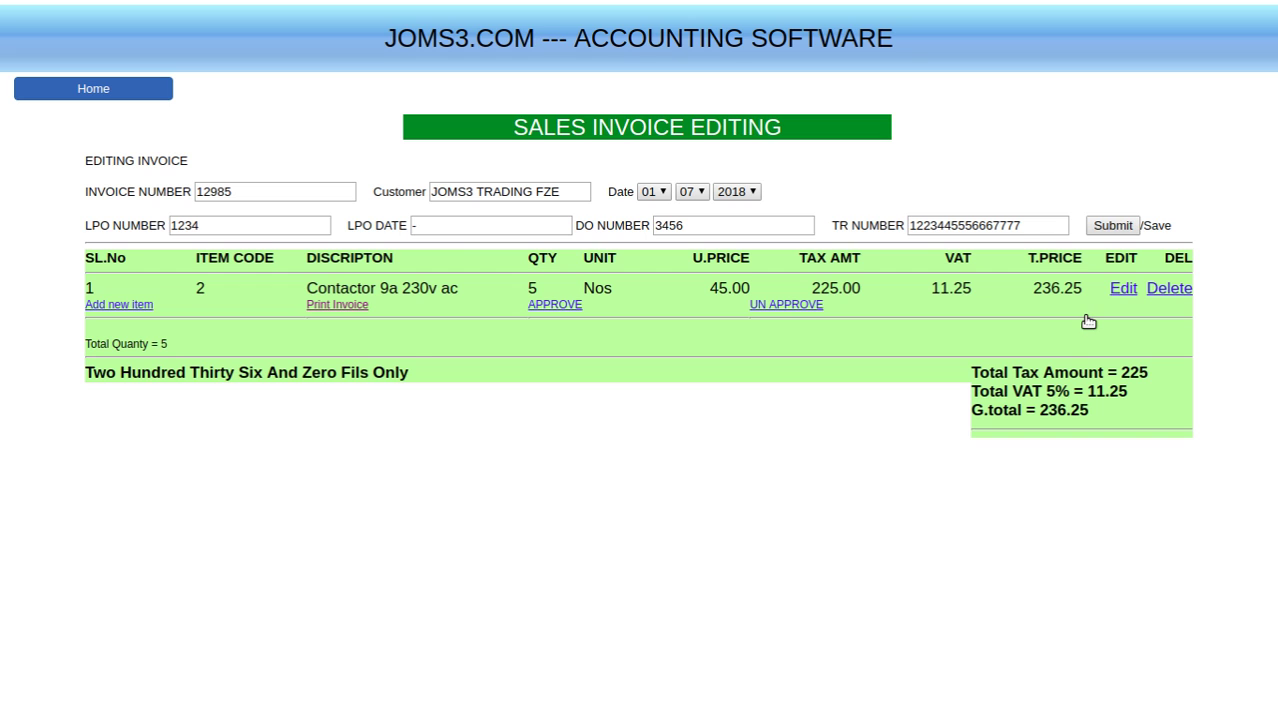
pyautogui.click(561, 306)
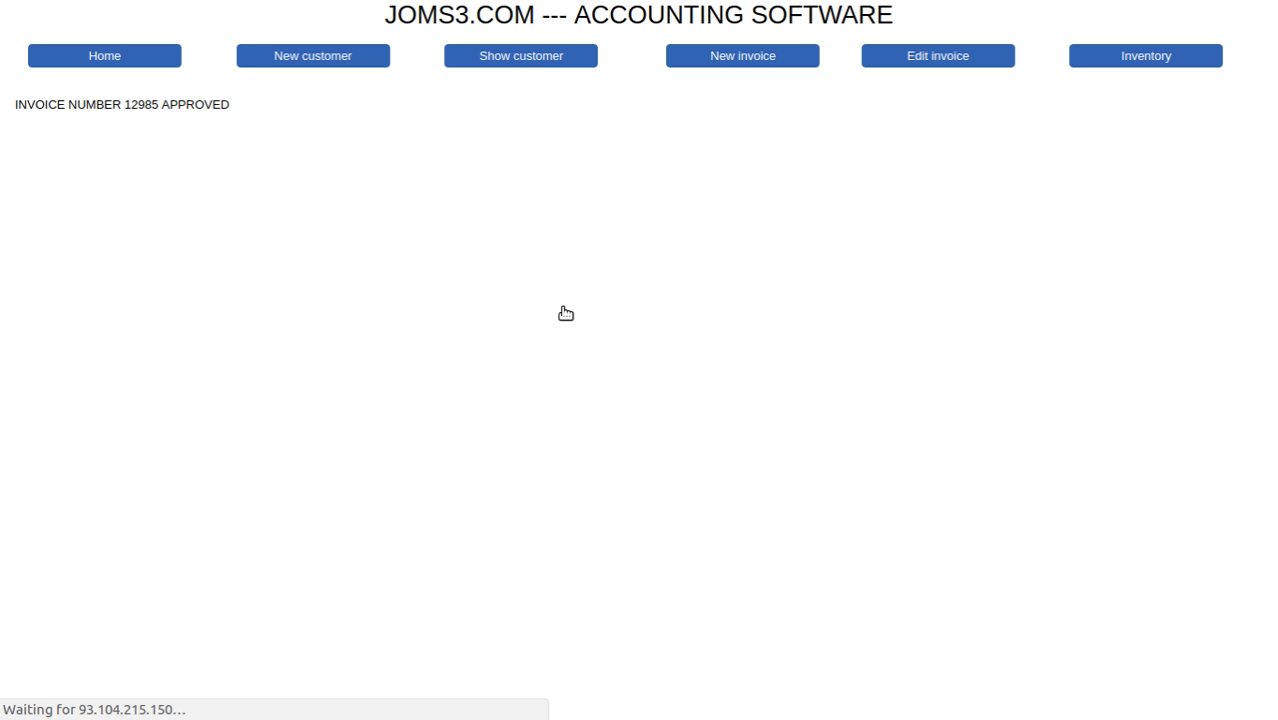
# - Open invoice 12985 from the edit register and try deleting its contactor line, getting 'Invoice number locked'
pyautogui.click(113, 56)
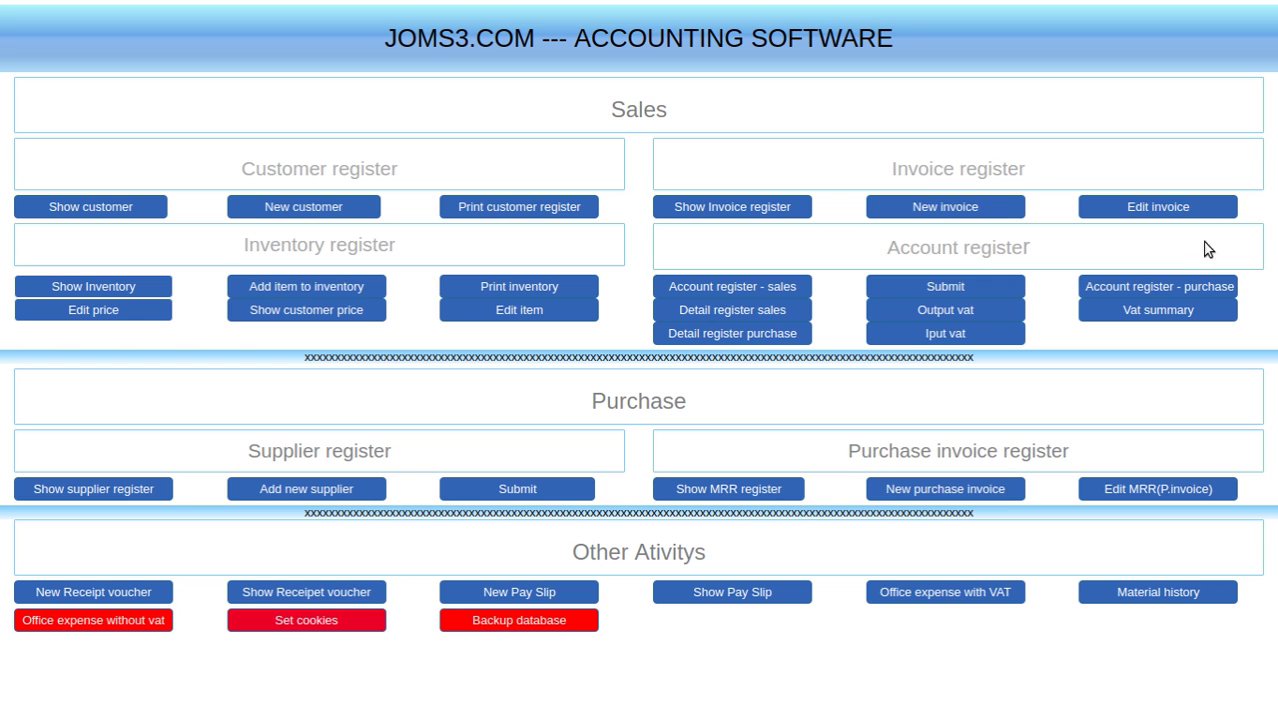
pyautogui.click(1193, 208)
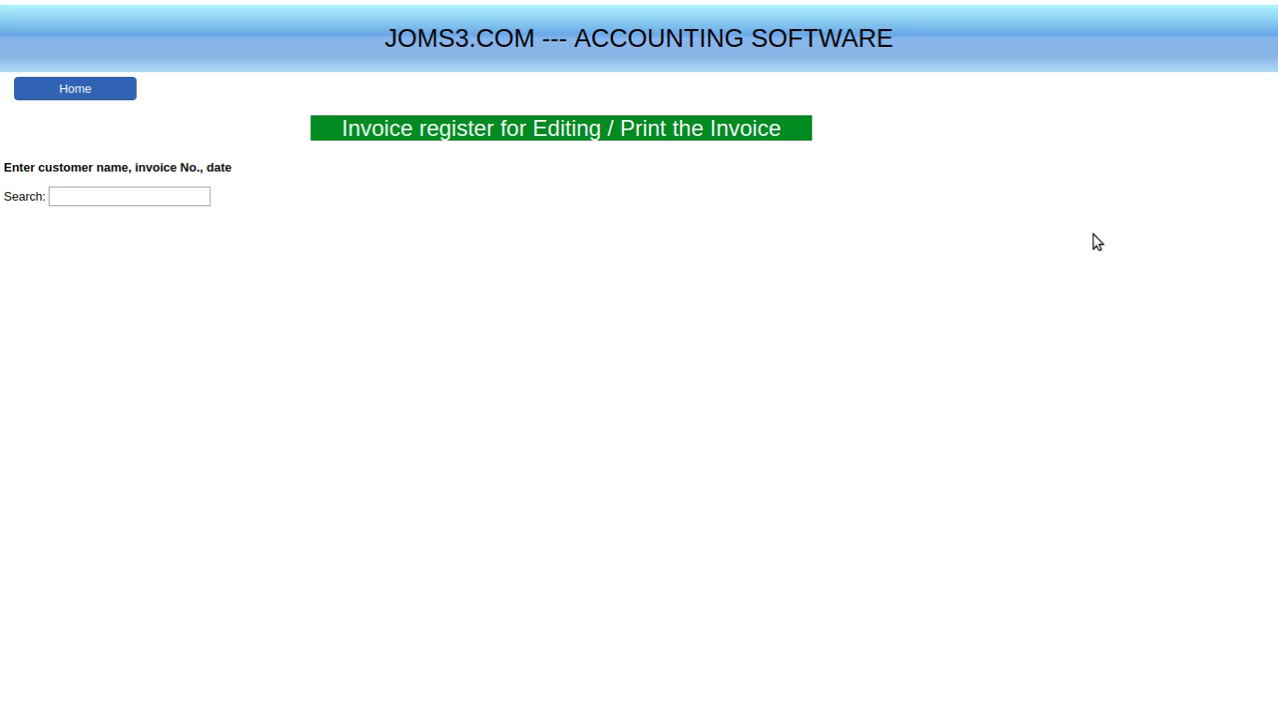
pyautogui.click(61, 194)
pyautogui.write('1')
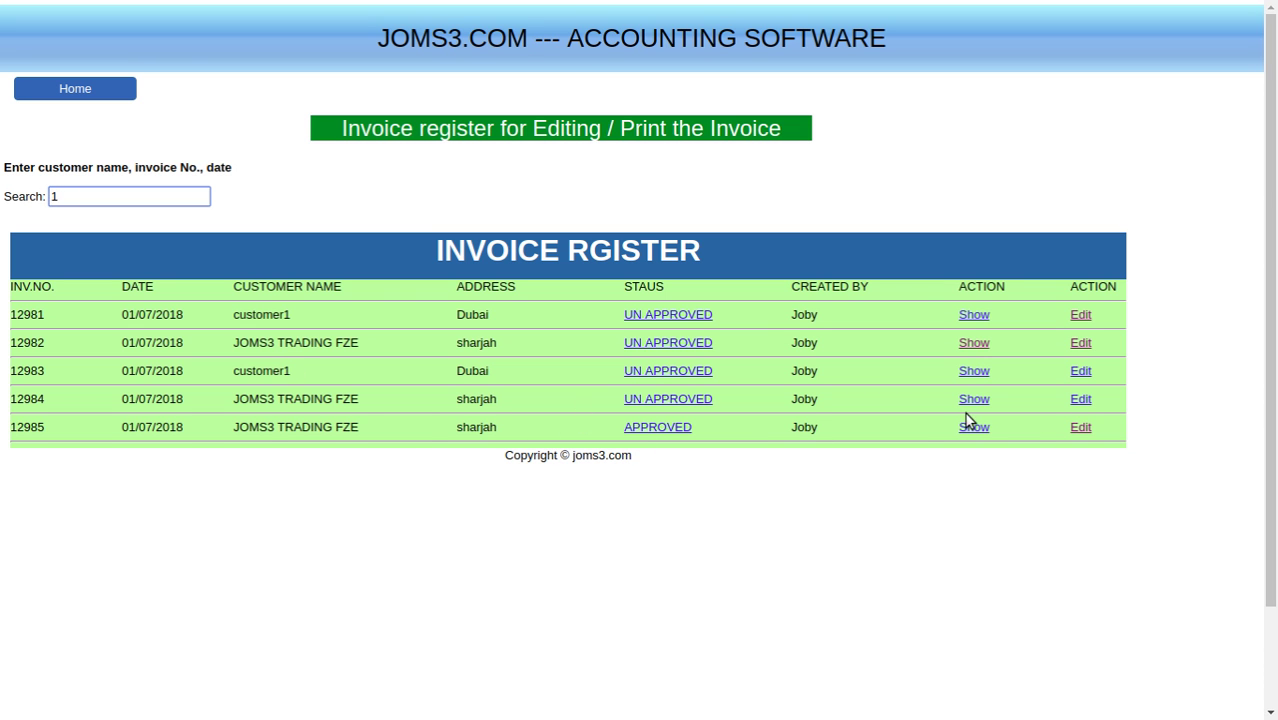
pyautogui.click(1080, 429)
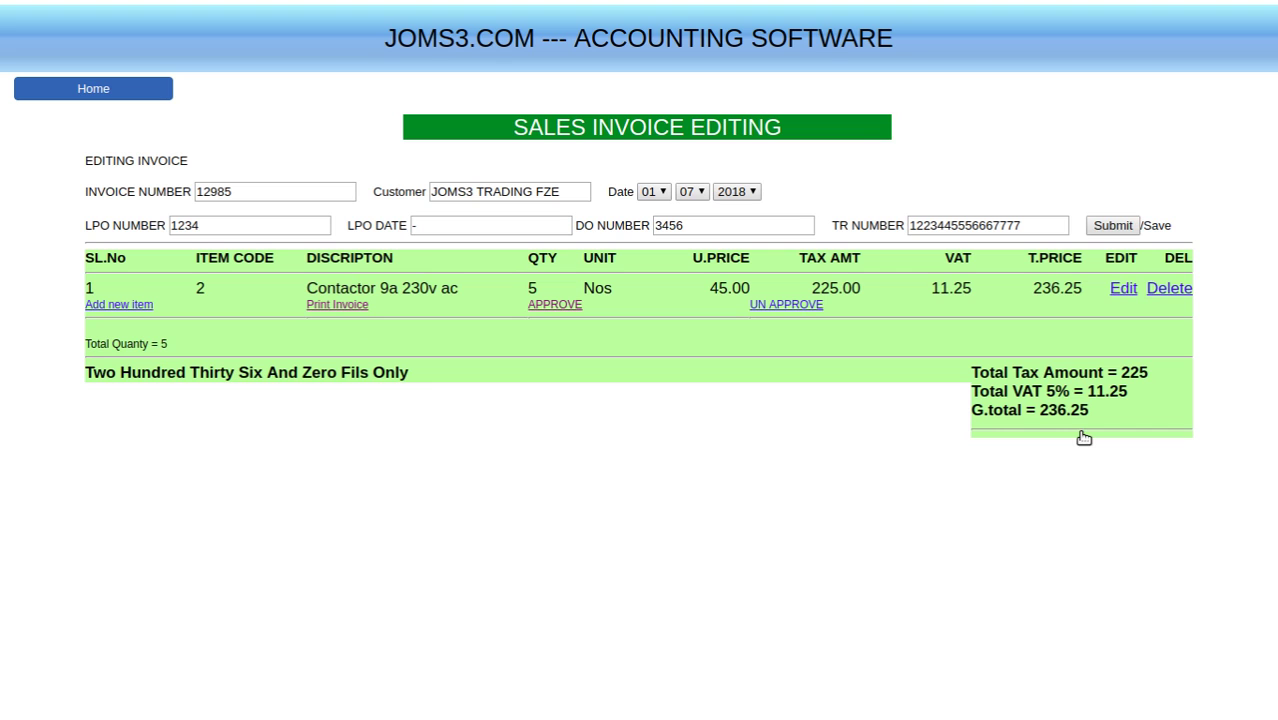
pyautogui.click(1163, 298)
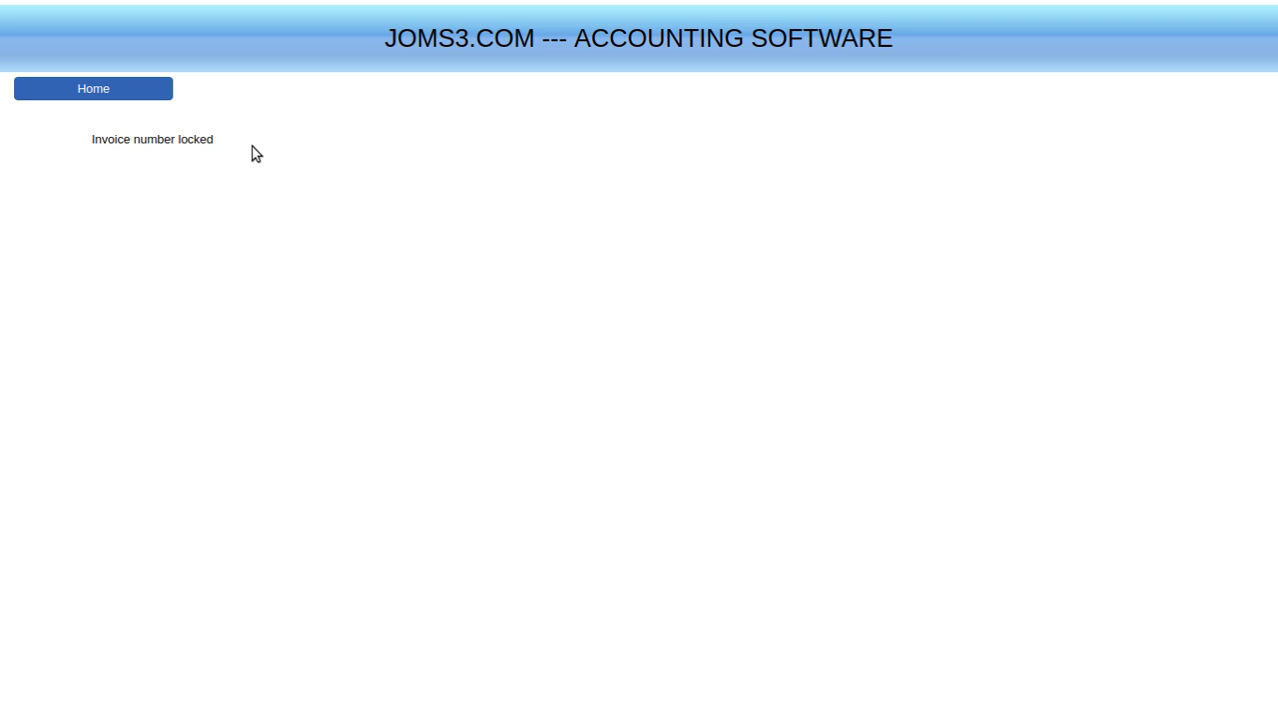
pyautogui.click(40, 89)
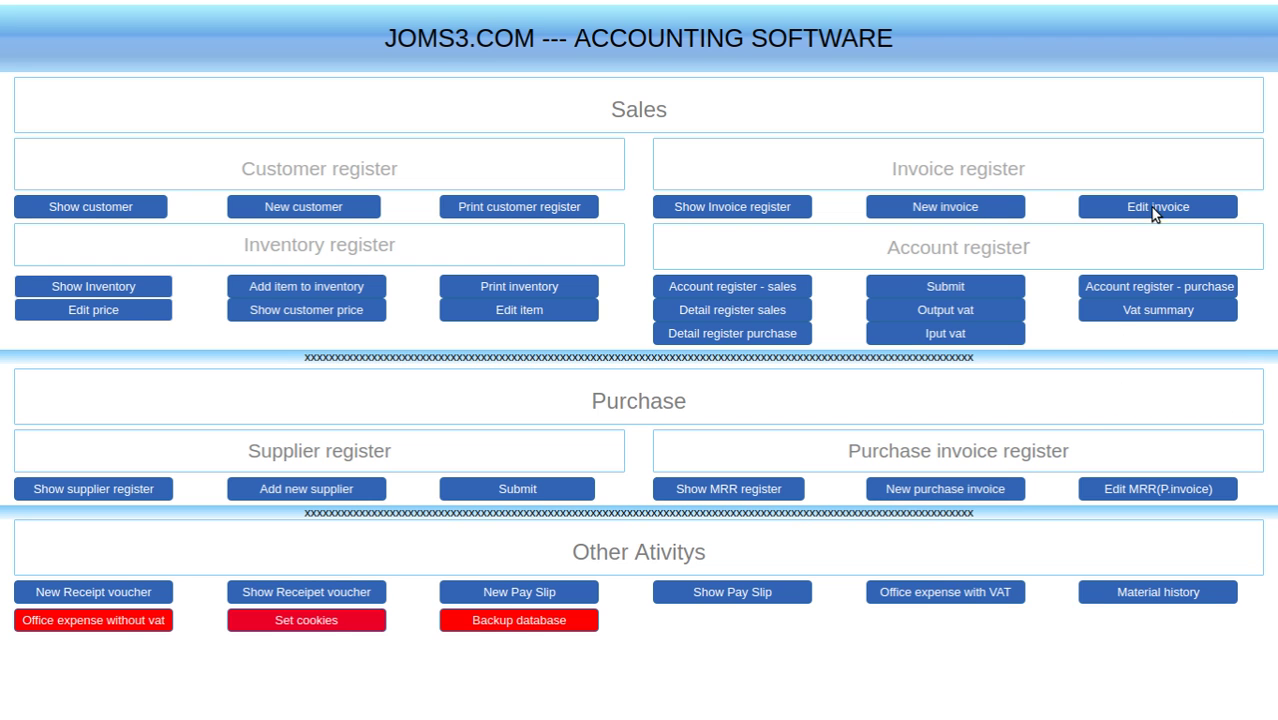
# - Search the invoice register for '12' and open invoice 12985 for editing
pyautogui.click(1152, 208)
pyautogui.click(112, 194)
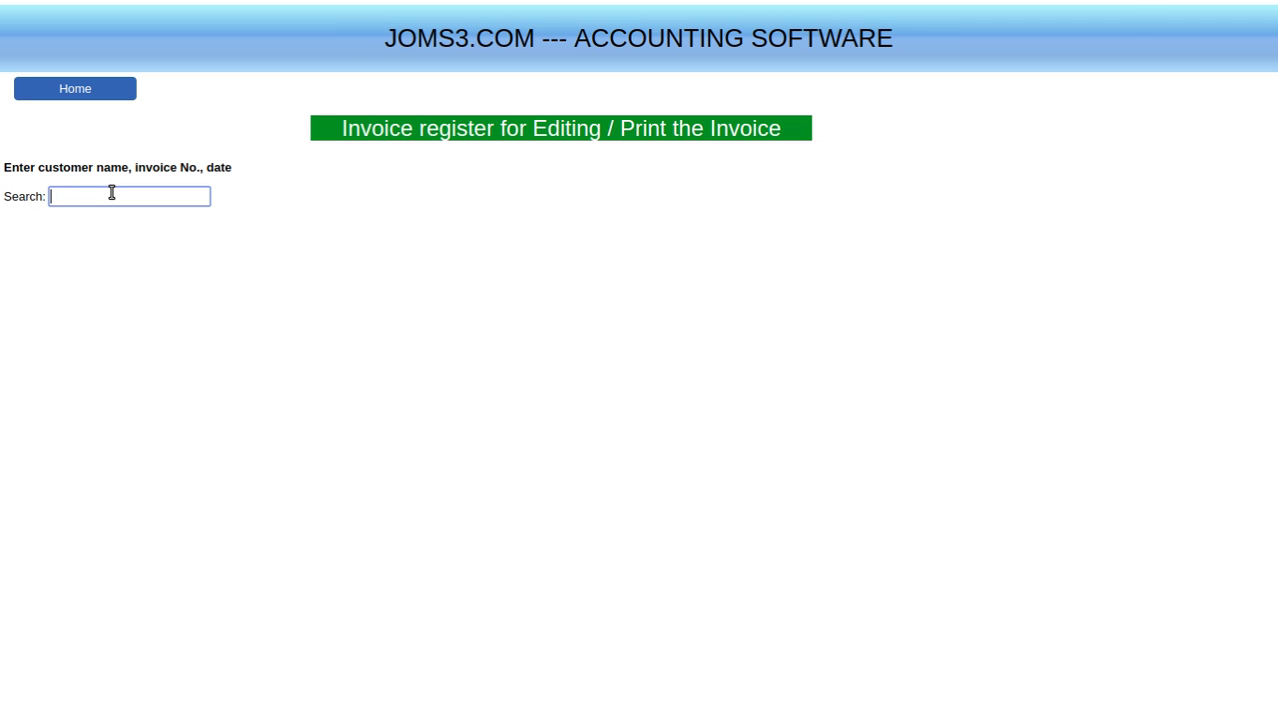
pyautogui.write('12')
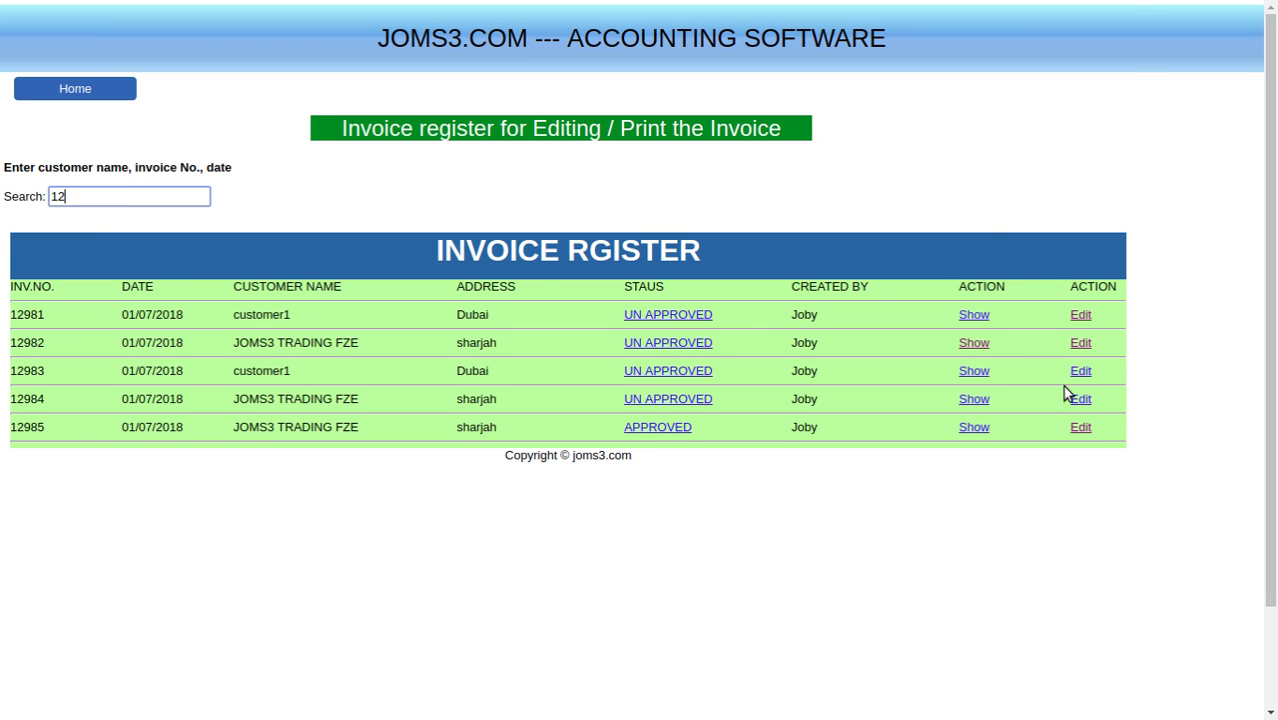
pyautogui.click(1081, 428)
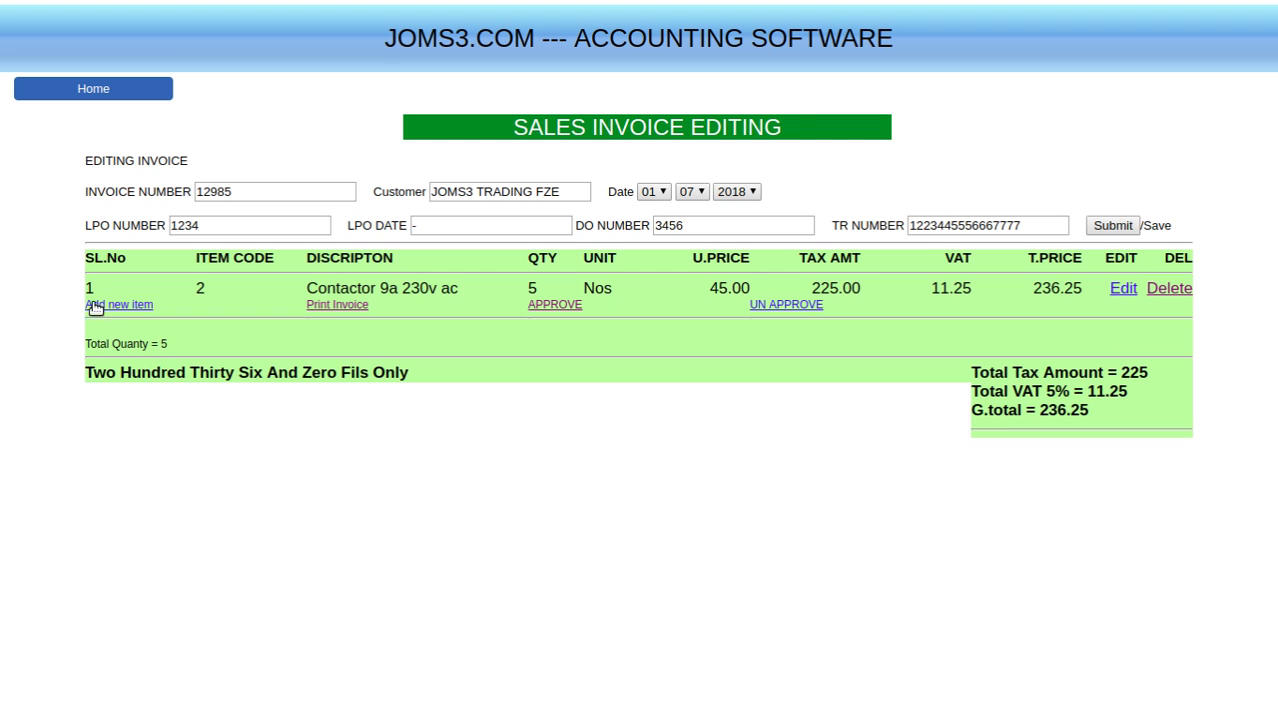
# - Try to add 1 Contactor 9a 230v ac to invoice 12985; it is refused as locked
pyautogui.click(107, 312)
pyautogui.click(117, 204)
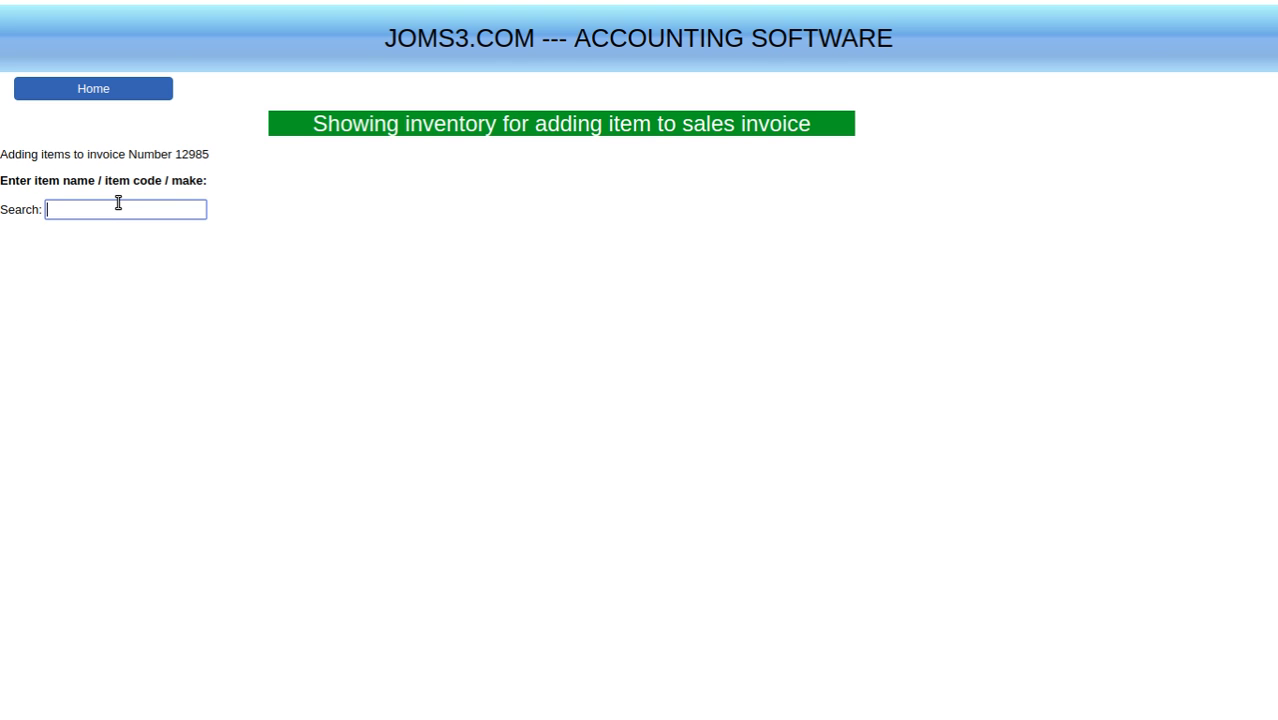
pyautogui.click(262, 293)
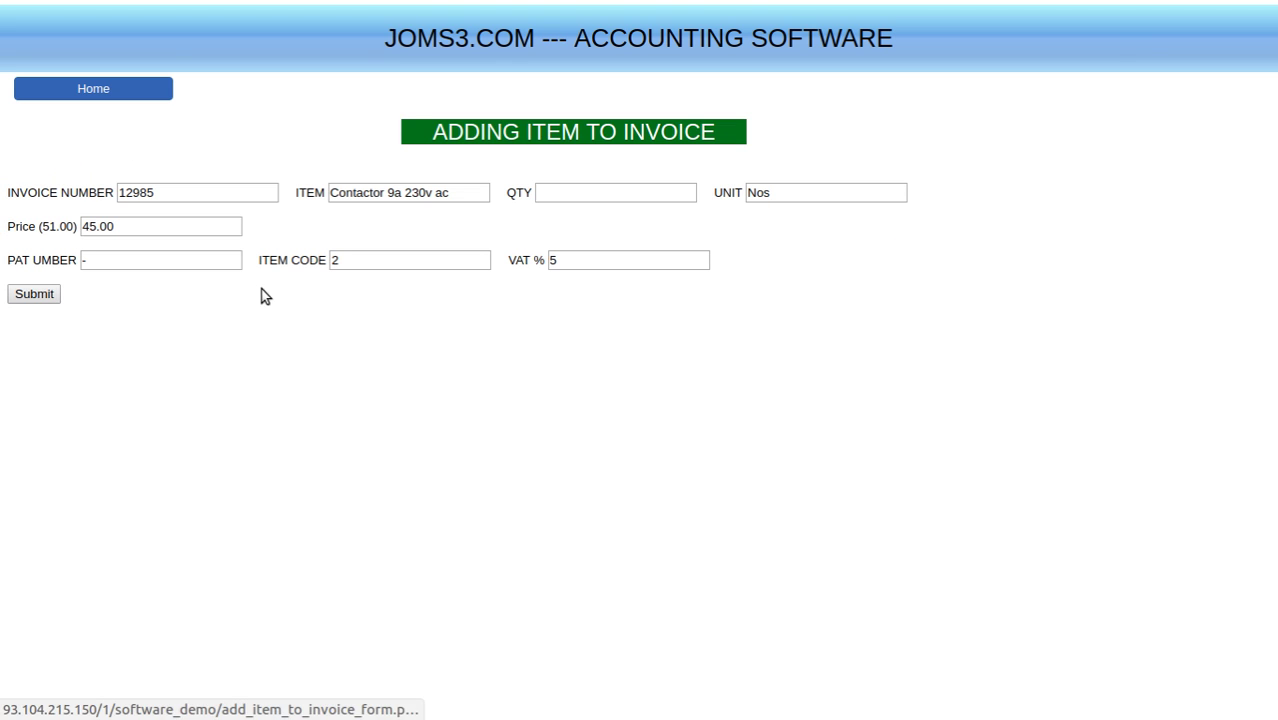
pyautogui.click(600, 191)
pyautogui.write('1')
pyautogui.click(138, 299)
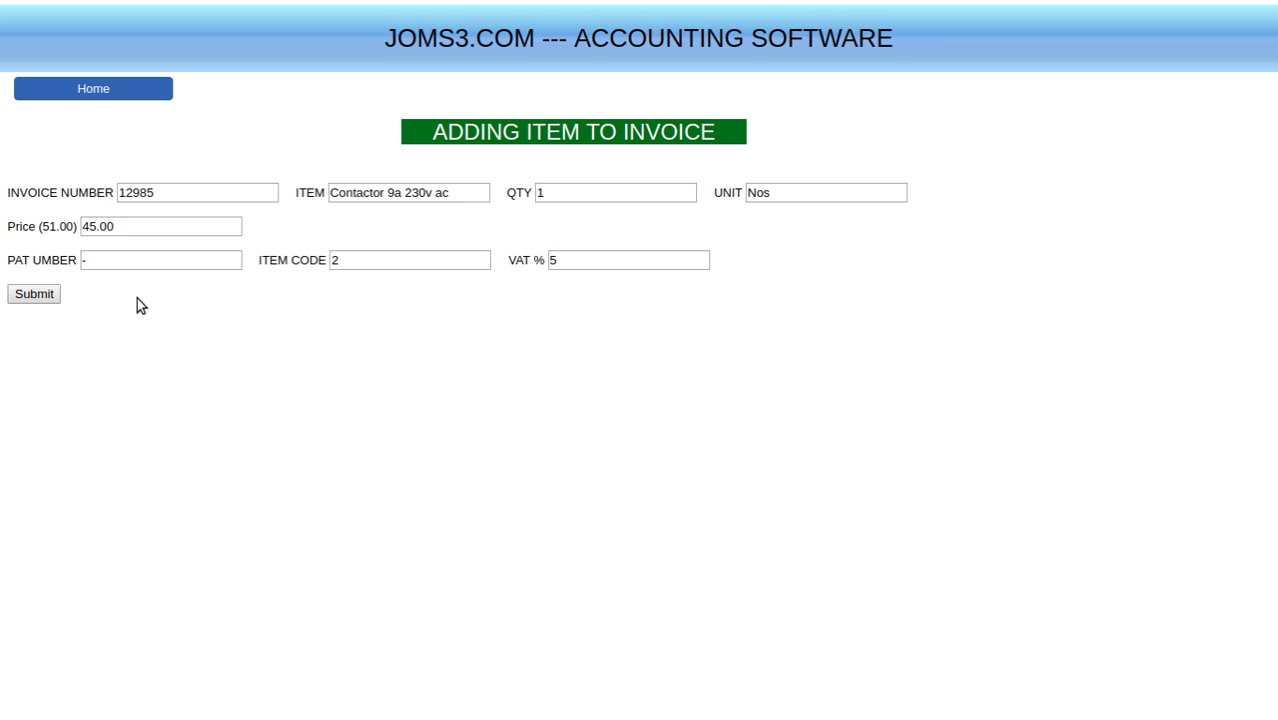
pyautogui.click(43, 294)
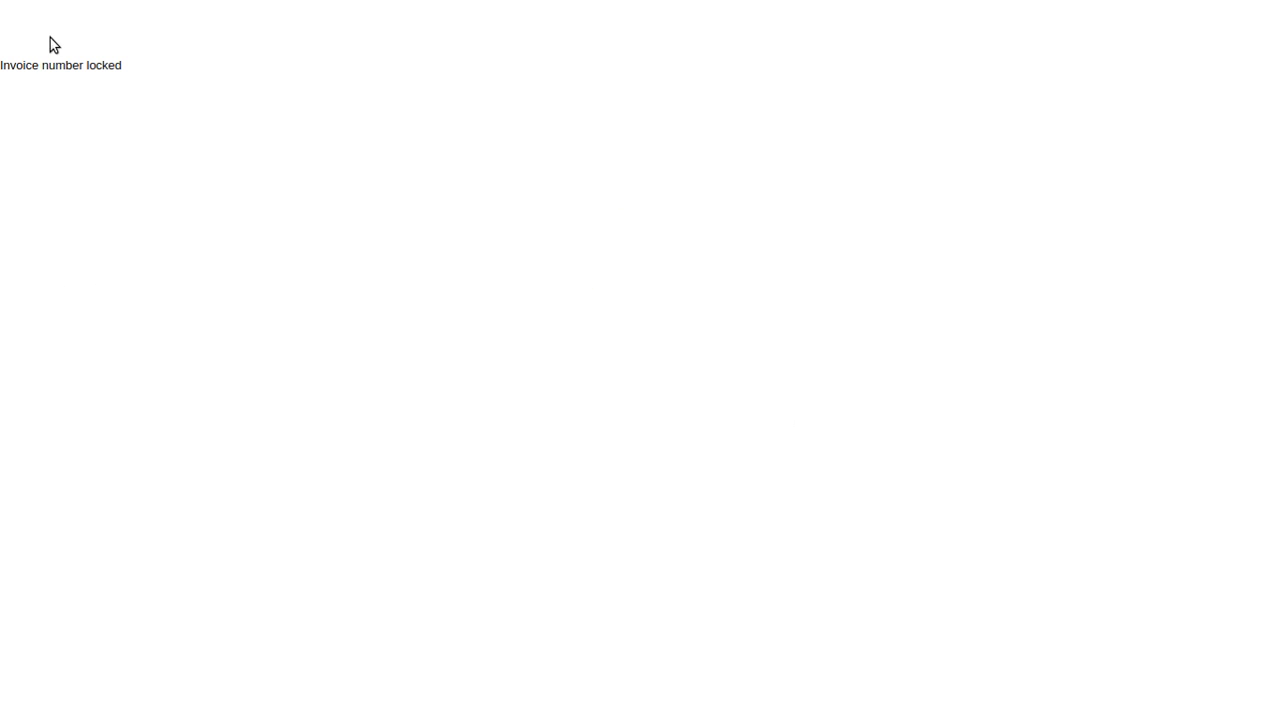
# - Go back a page and return to the main menu
pyautogui.rightClick(423, 200)
pyautogui.click(463, 246)
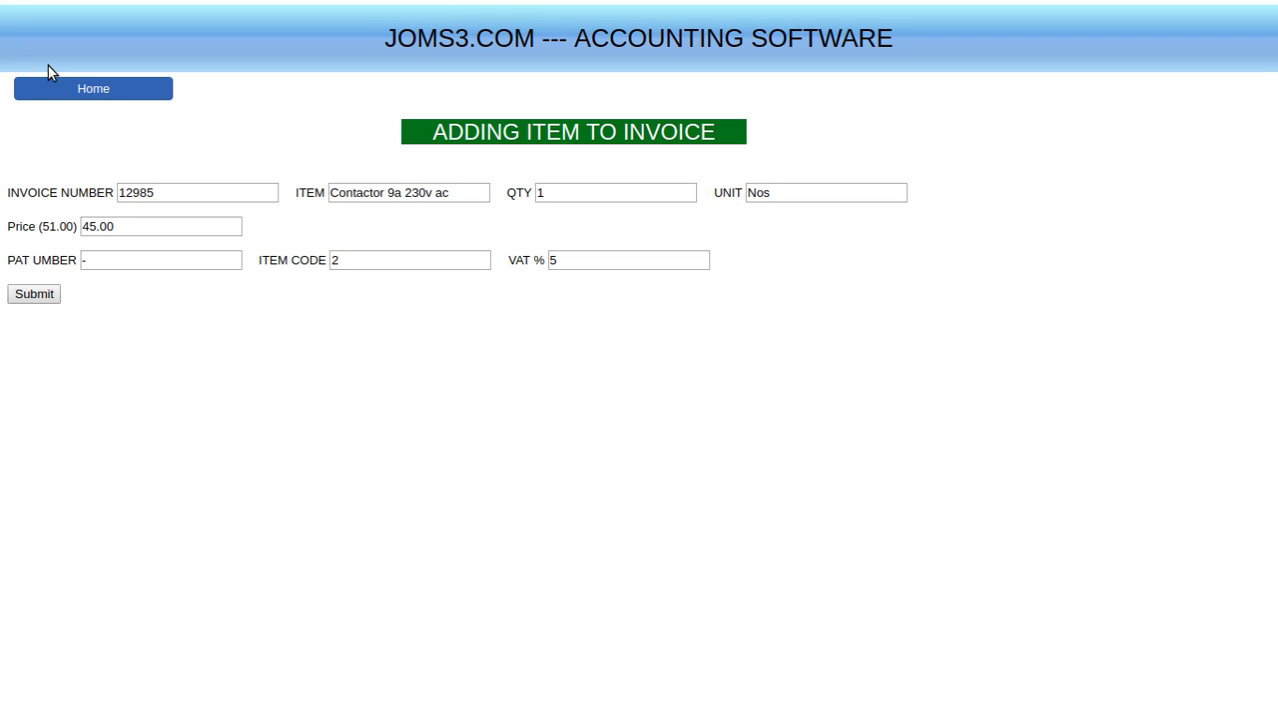
pyautogui.click(110, 94)
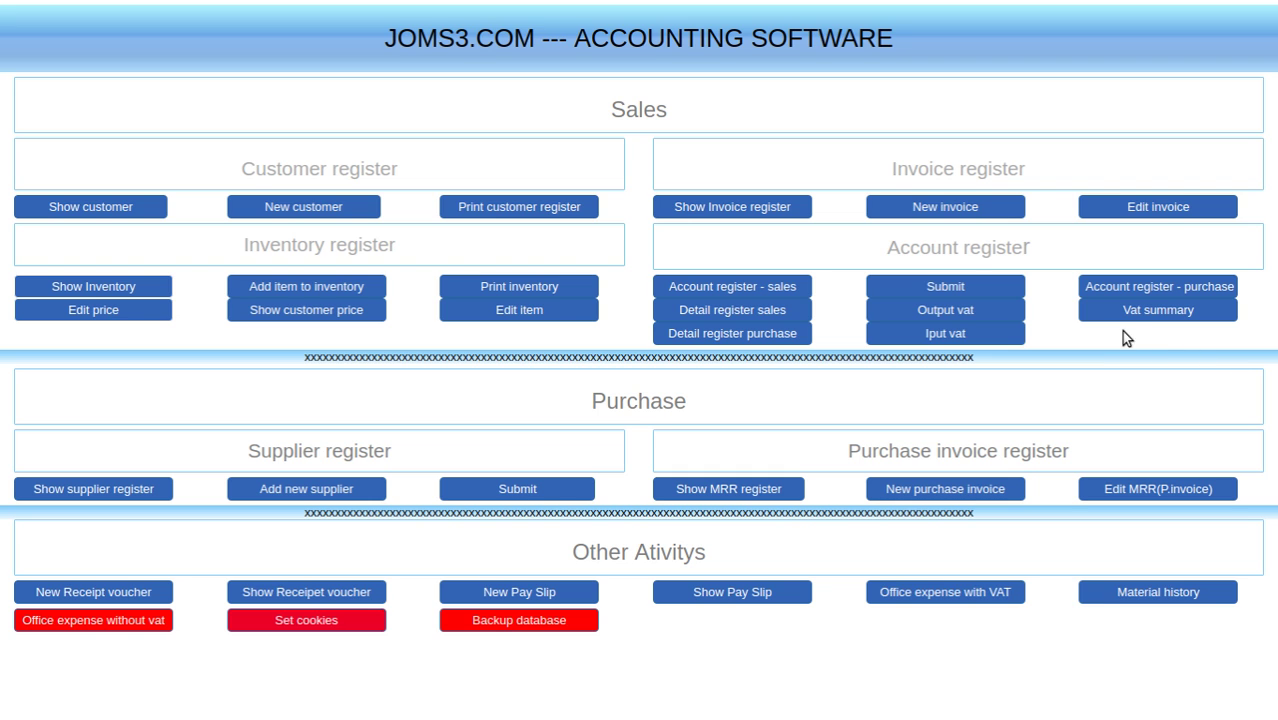
# - Find invoice 12985 in the invoice register and open it for editing
pyautogui.click(1181, 214)
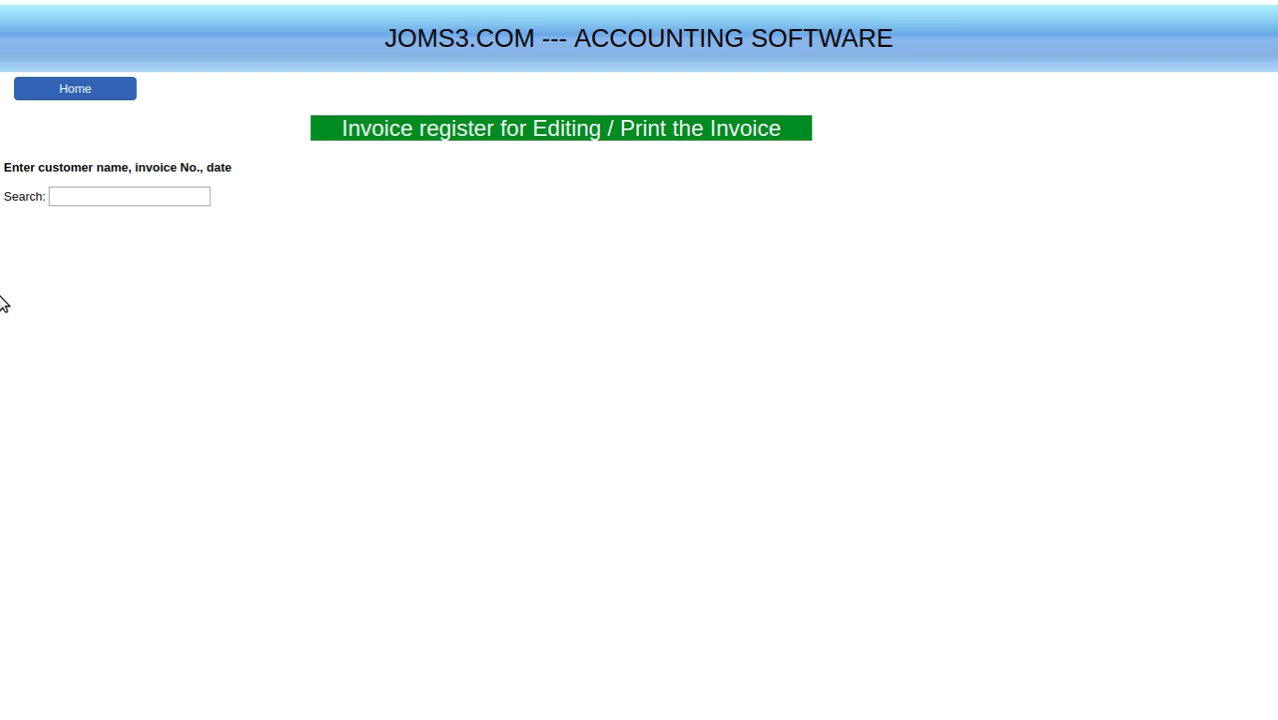
pyautogui.click(102, 196)
pyautogui.click(1084, 430)
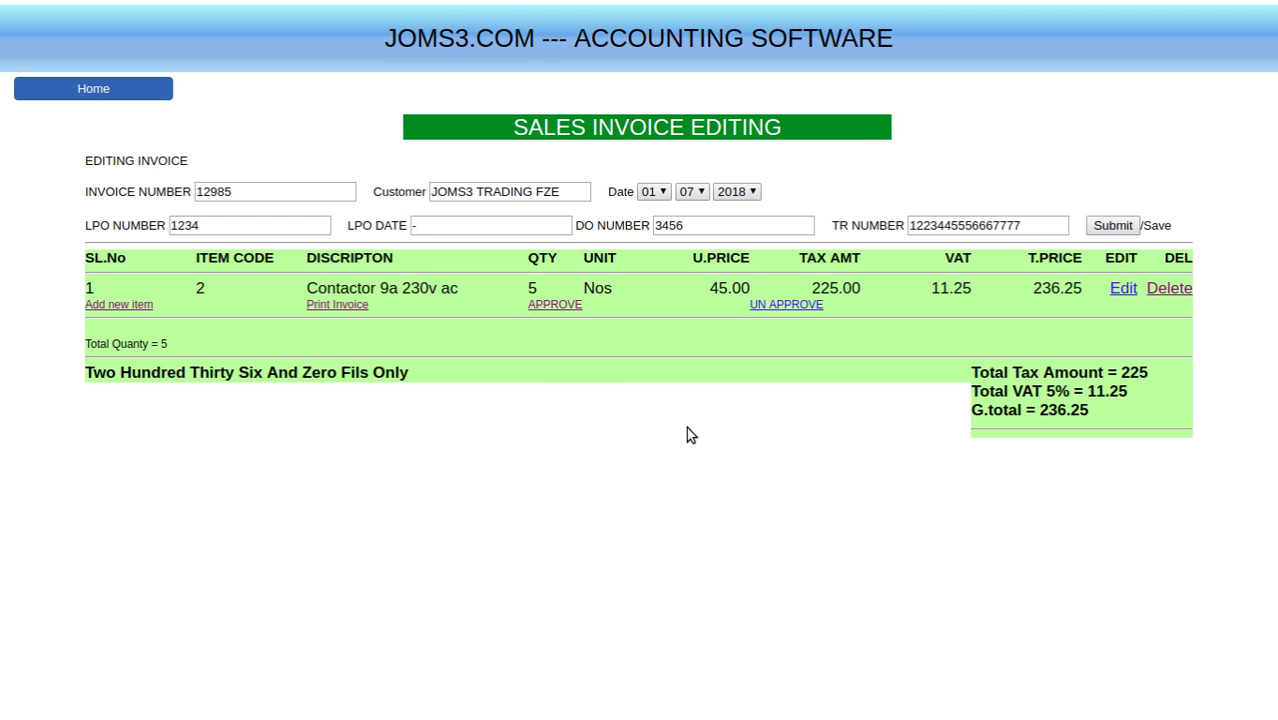
# - Un-approve invoice 12985 by entering the PIN and confirming
pyautogui.click(773, 305)
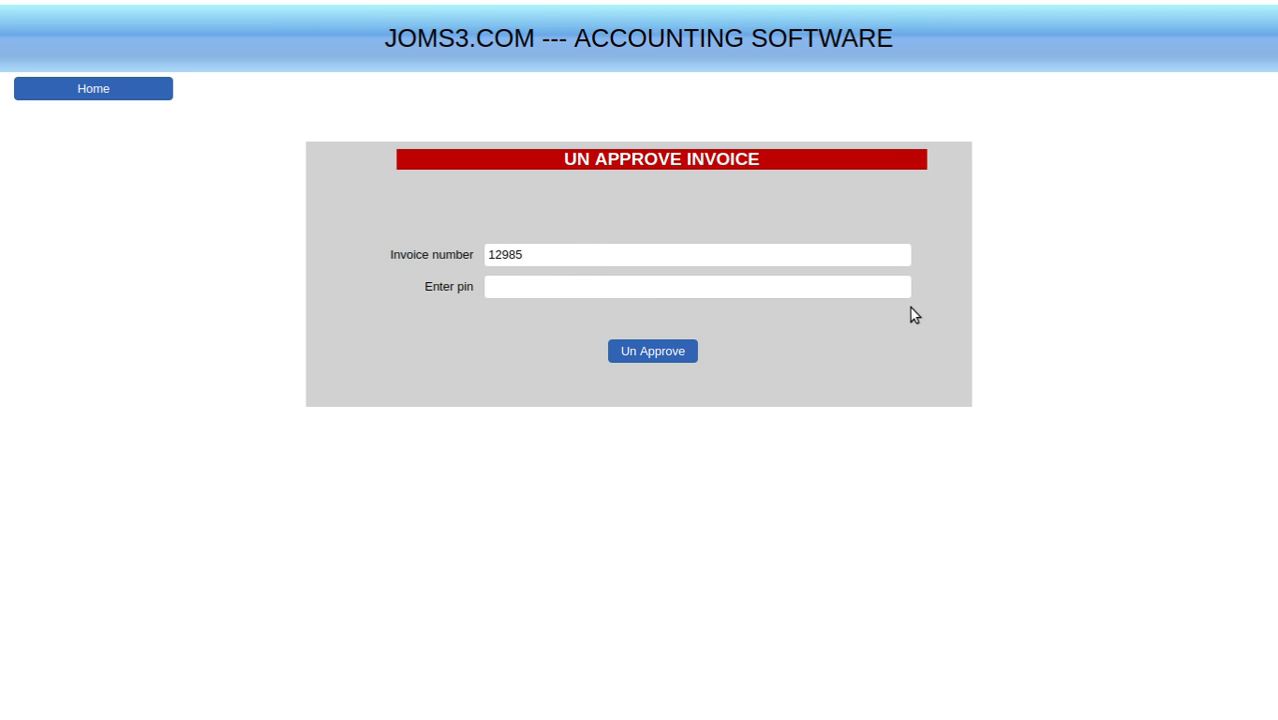
pyautogui.click(507, 288)
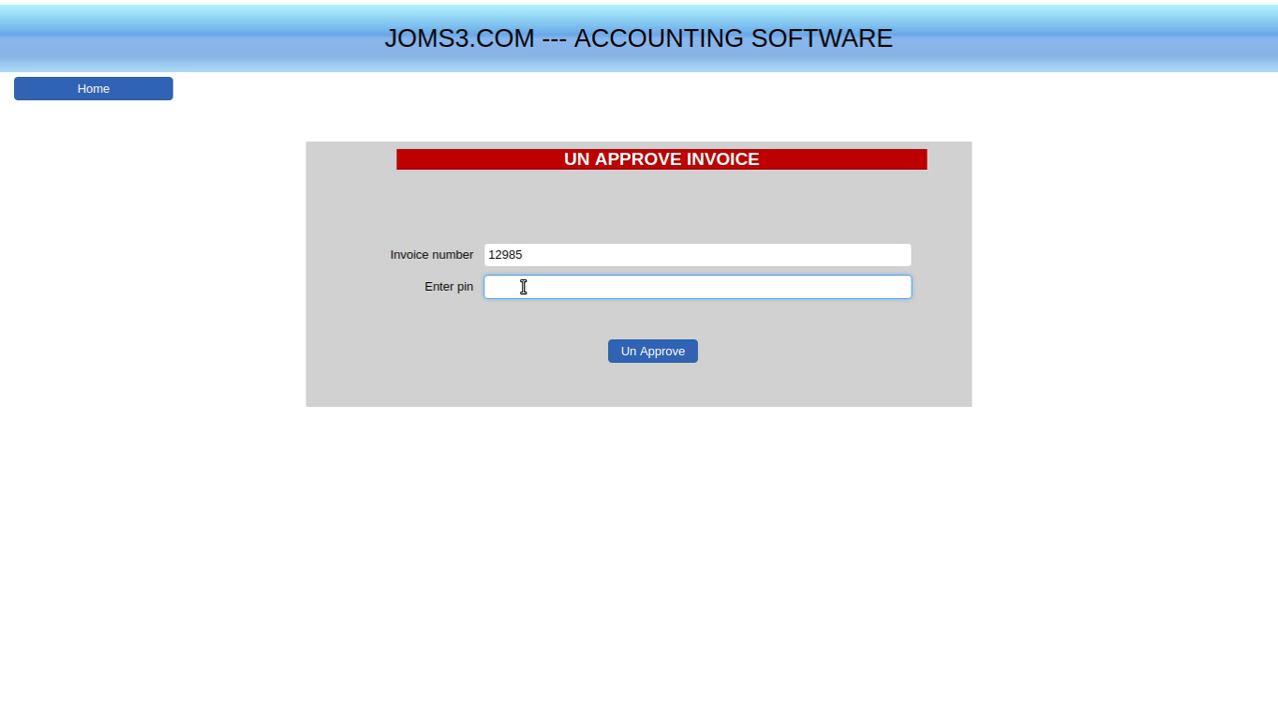
pyautogui.write('admin')
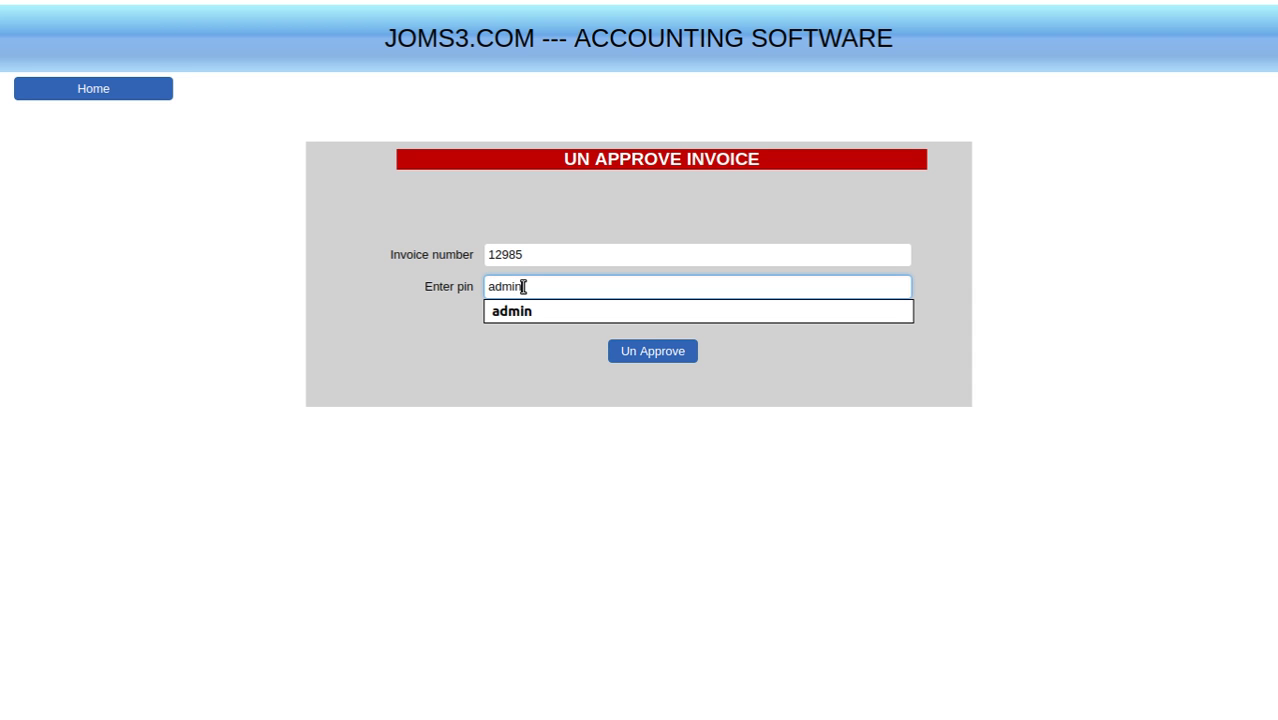
pyautogui.click(661, 350)
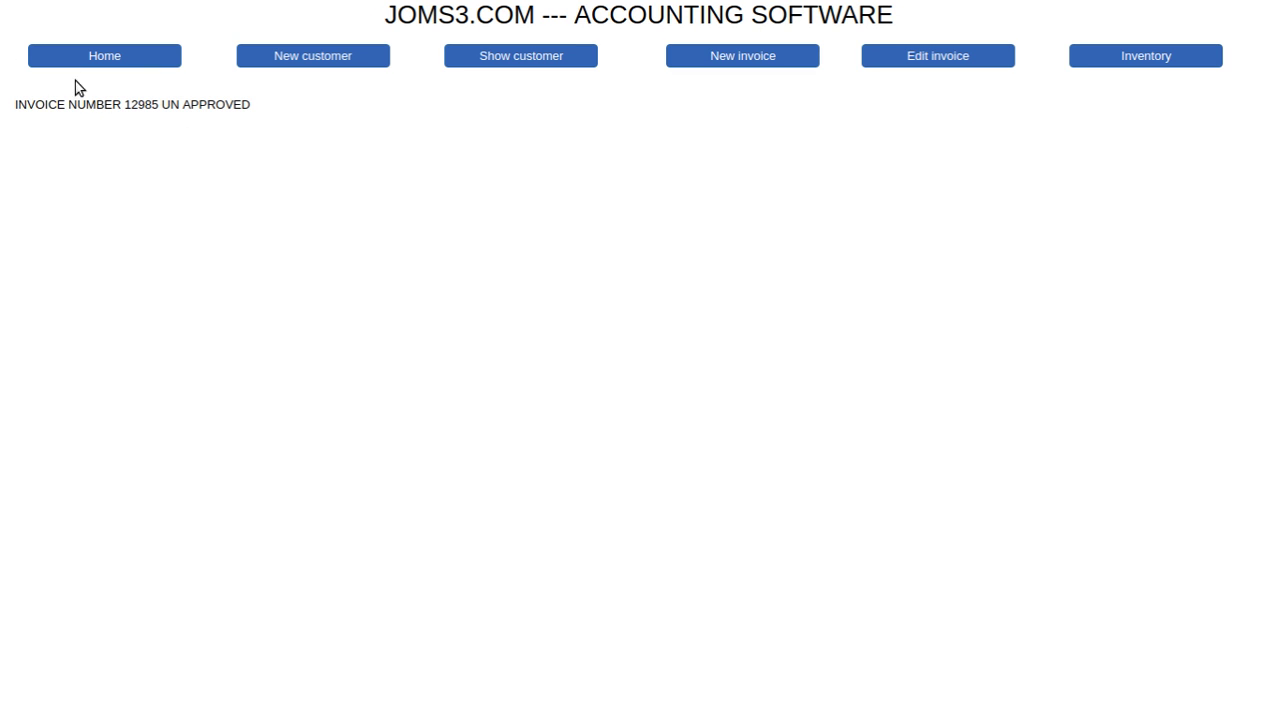
# - From the main menu, search the invoice register for '12' to list invoices 12981–12985
pyautogui.click(114, 56)
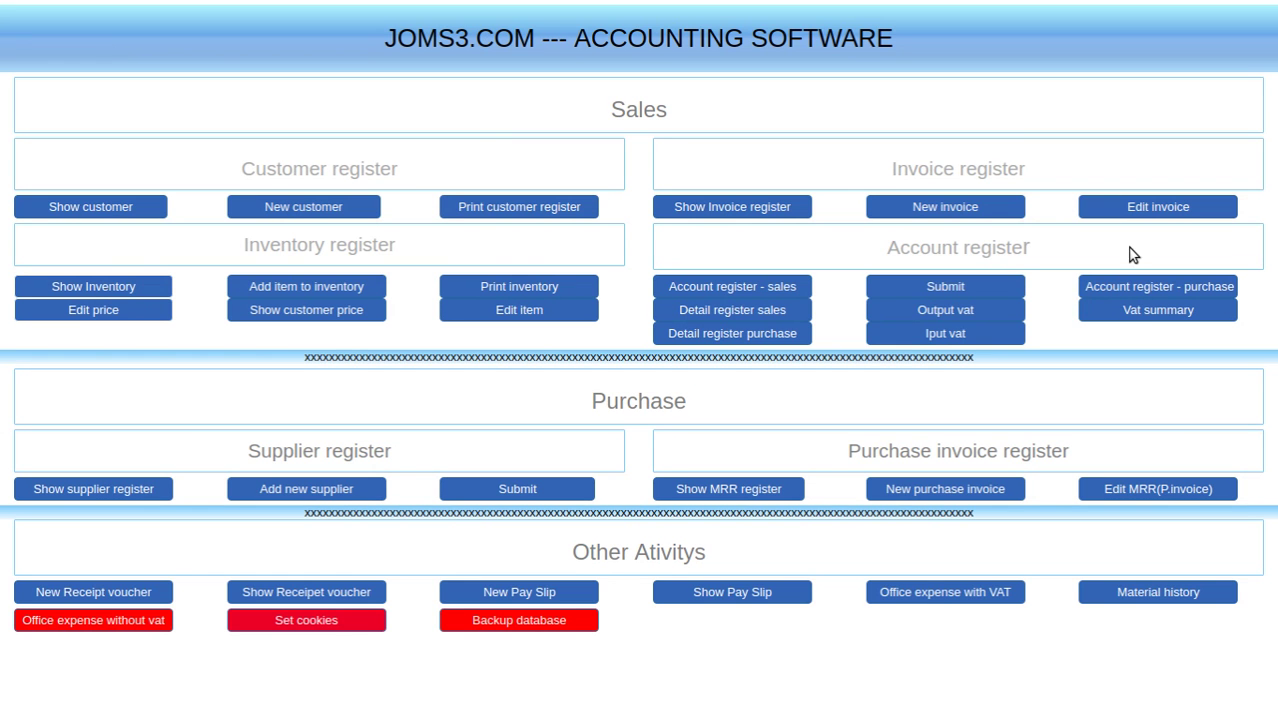
pyautogui.click(1160, 206)
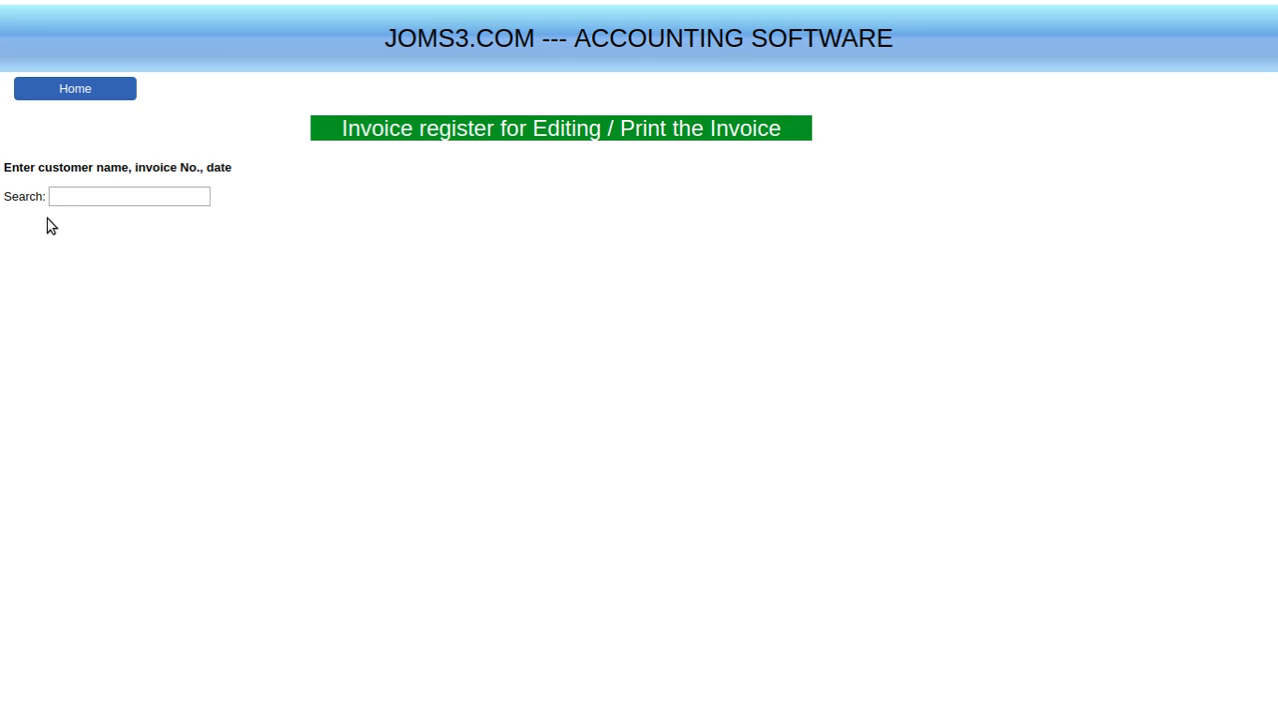
pyautogui.click(89, 196)
pyautogui.write('12')
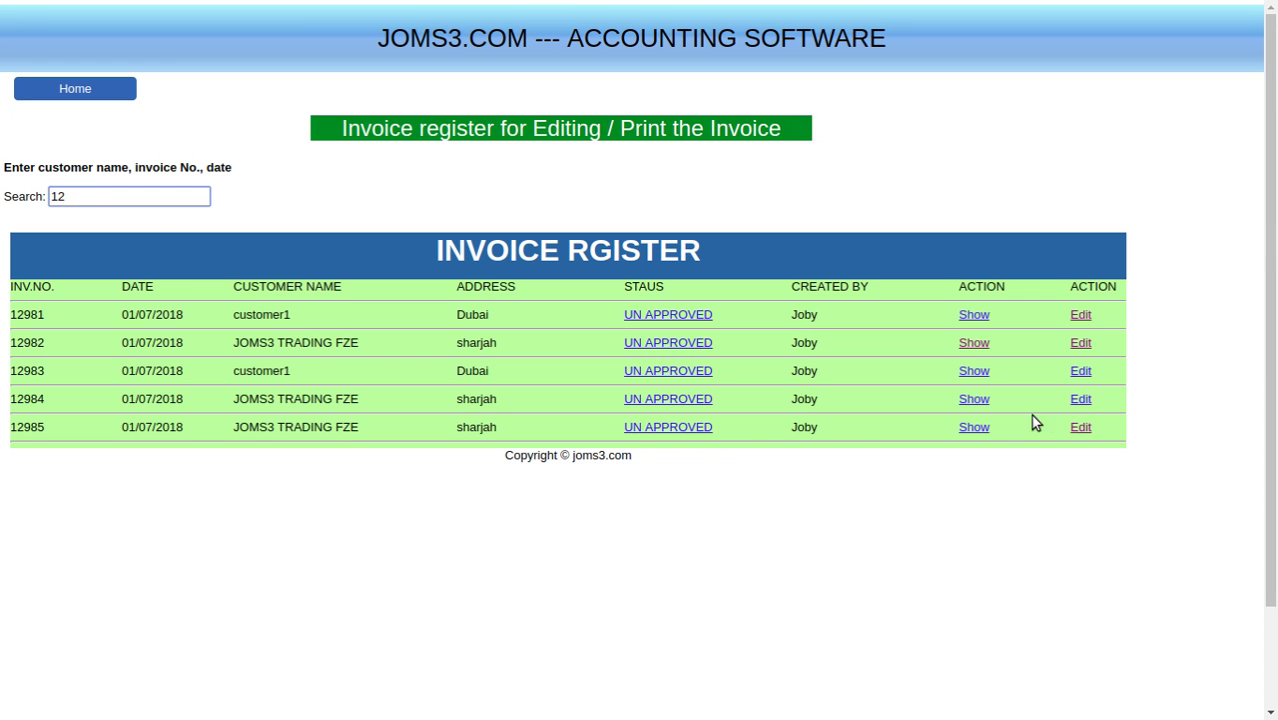